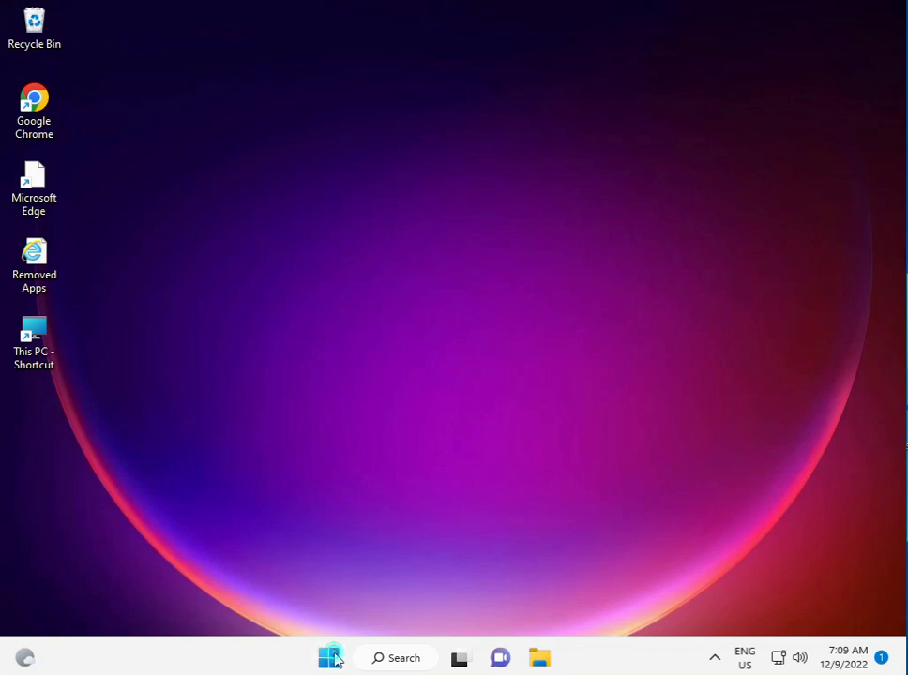
Step: Search Start for 'cmd' and run Command Prompt as administrator, approving the UAC prompt
click(329, 659)
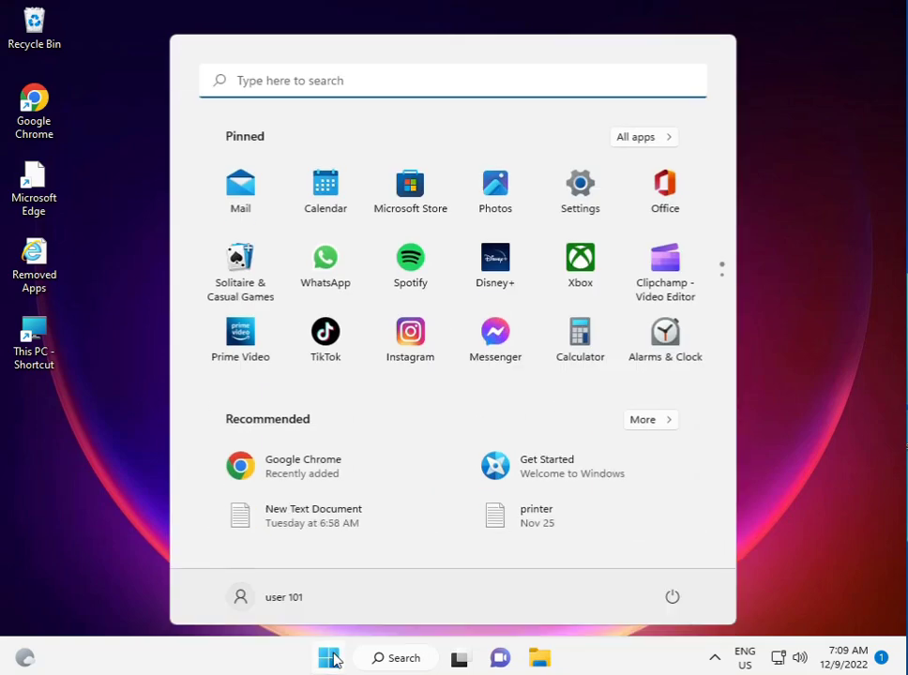
text(c)
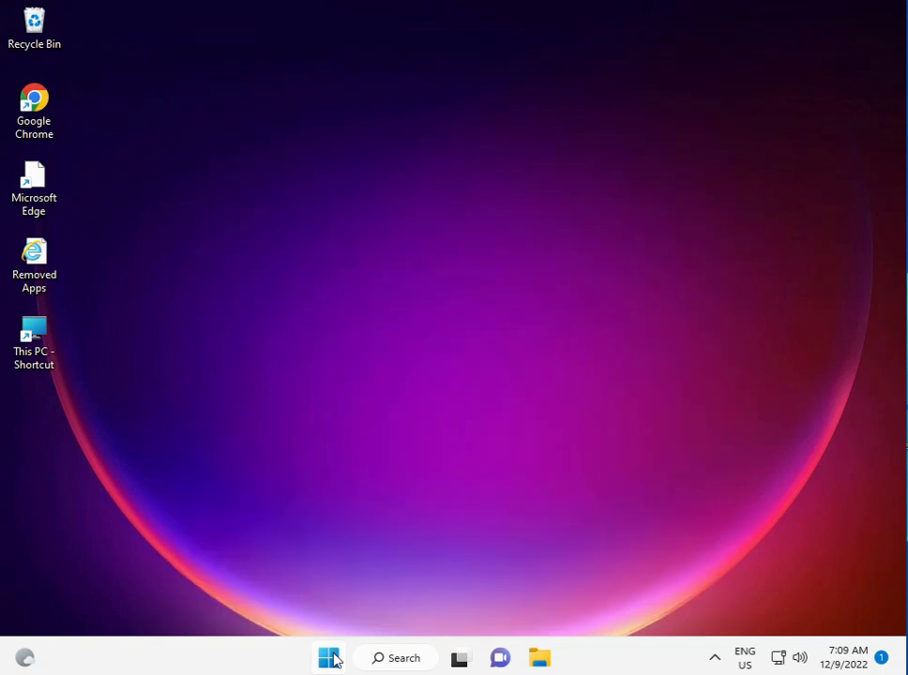
text(md)
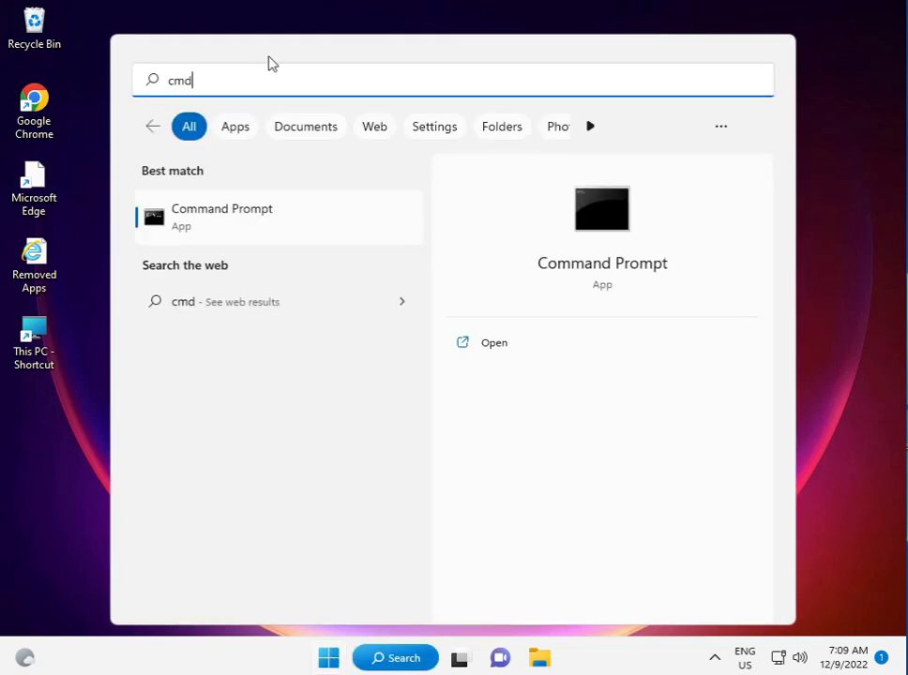
right_click(277, 218)
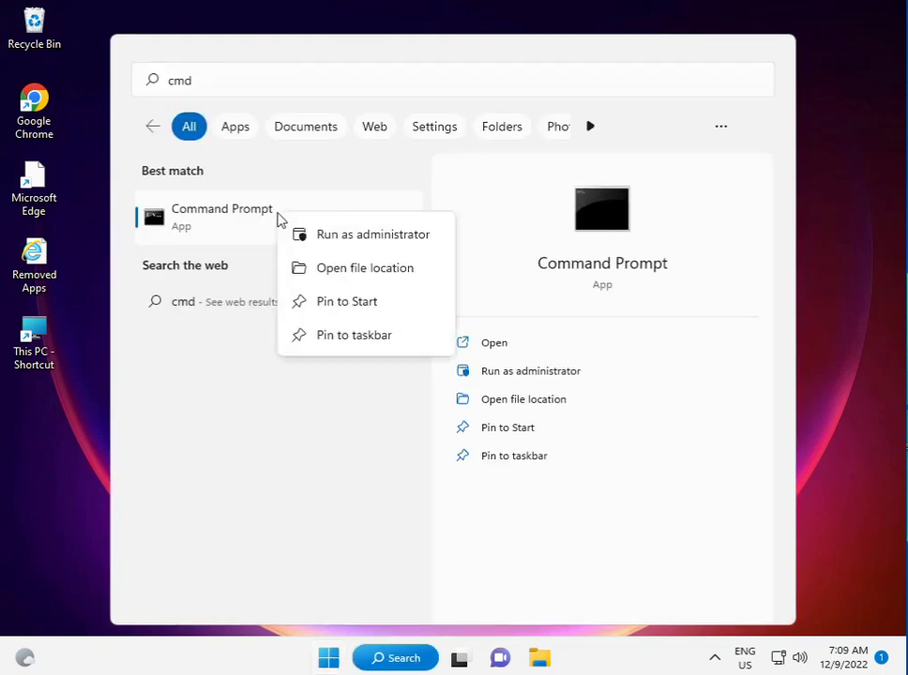
click(297, 234)
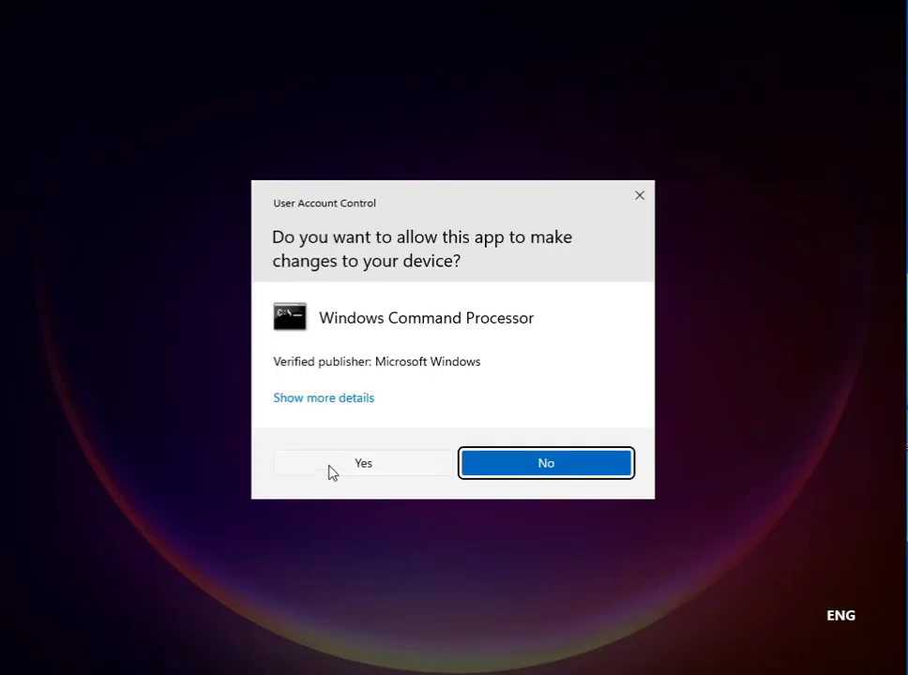
click(333, 475)
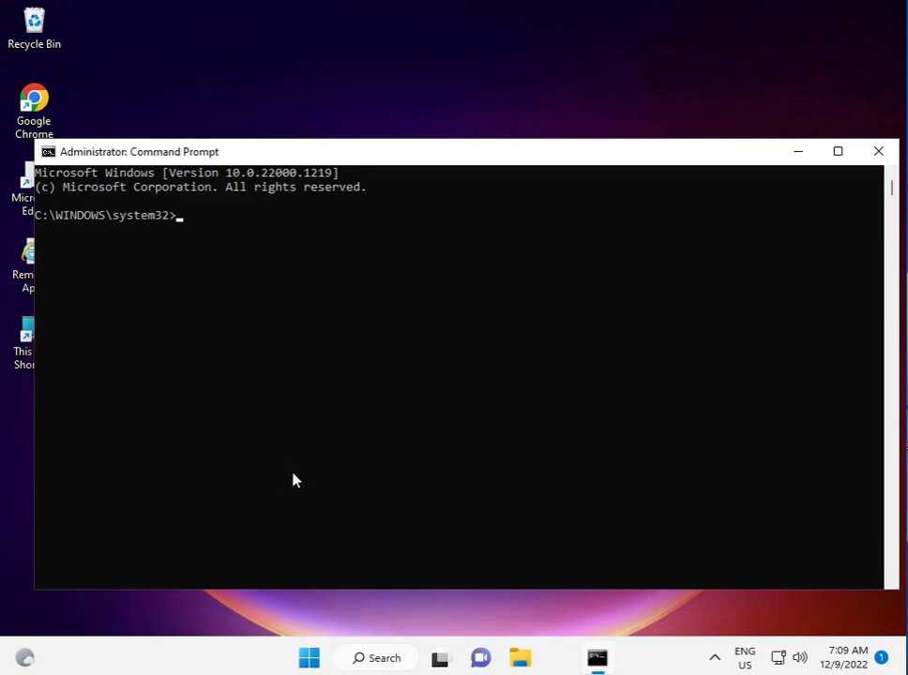
Step: Copy 'sfc /scannow' from the Notepad notes and paste it at the administrator prompt
drag(462, 157, 469, 29)
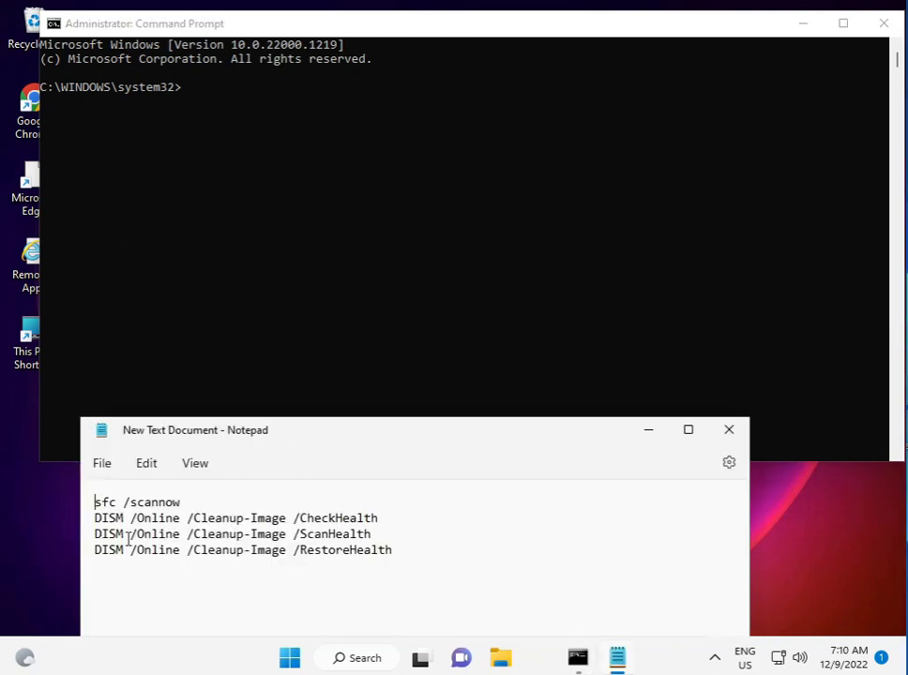
drag(90, 505, 87, 561)
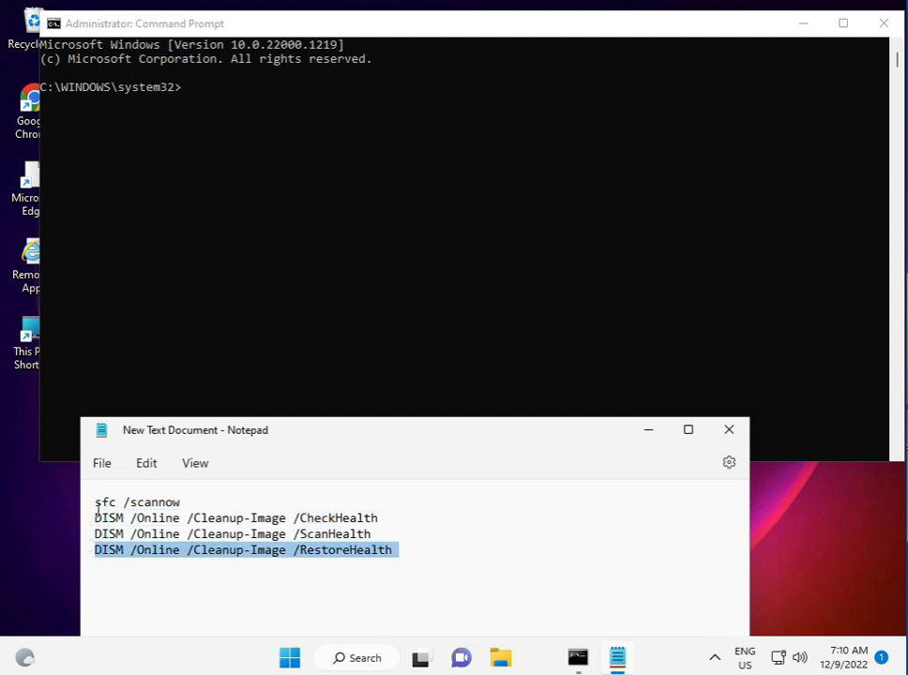
drag(96, 504, 195, 518)
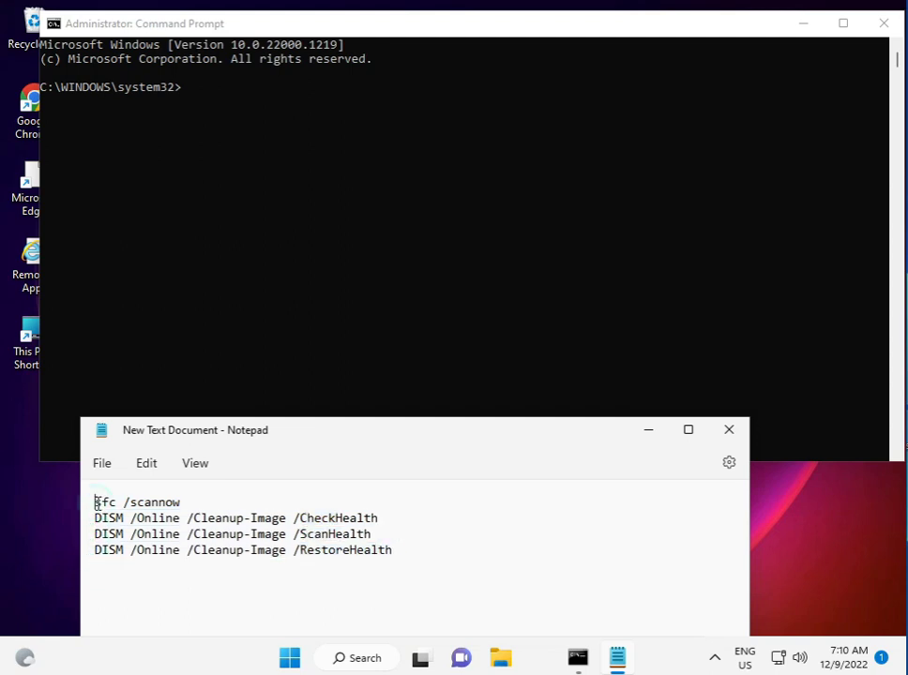
click(180, 502)
drag(96, 503, 185, 503)
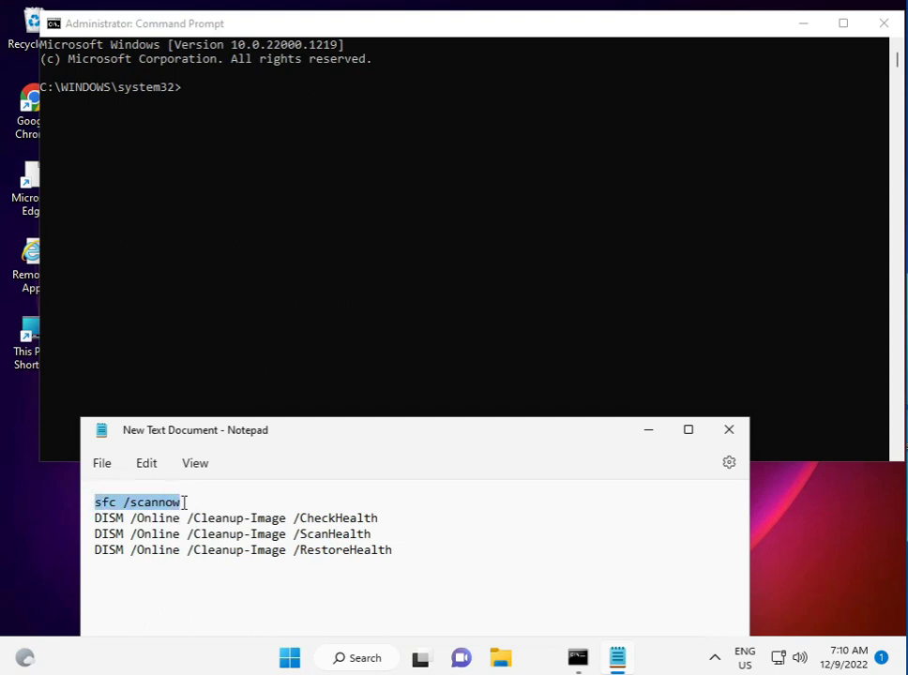
key(ctrl+c)
click(185, 94)
right_click(184, 87)
click(184, 87)
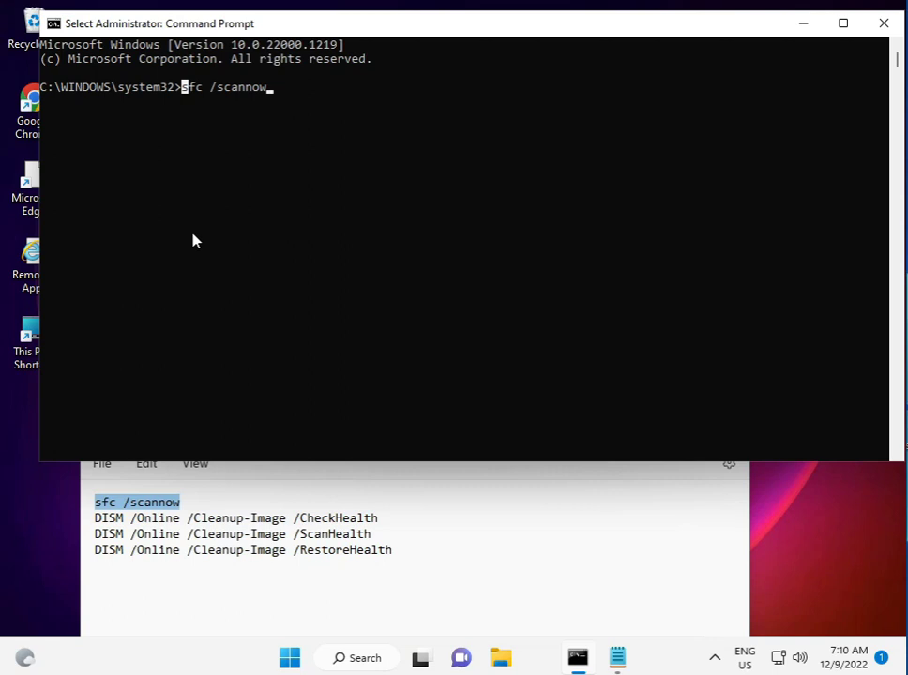
Step: Run sfc /scannow, then select the DISM CheckHealth and ScanHealth lines in Notepad
key(Escape)
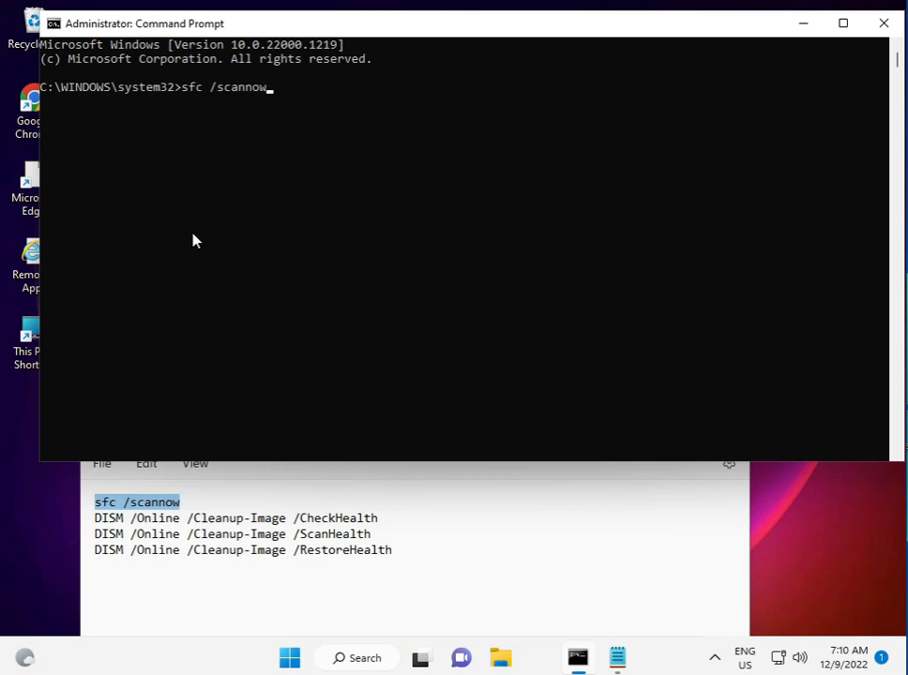
key(Return)
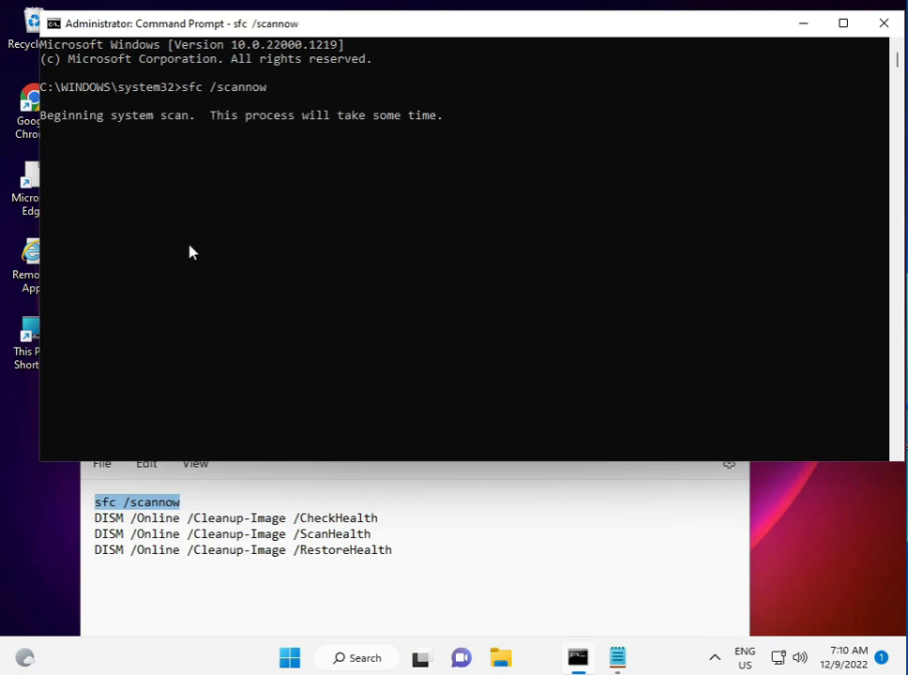
triple_click(94, 521)
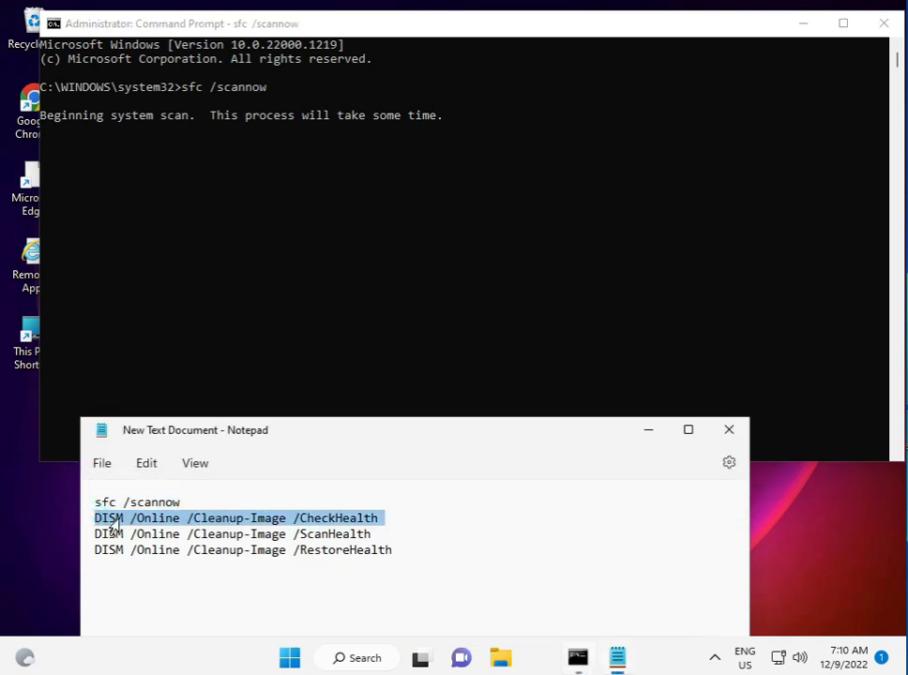
triple_click(90, 535)
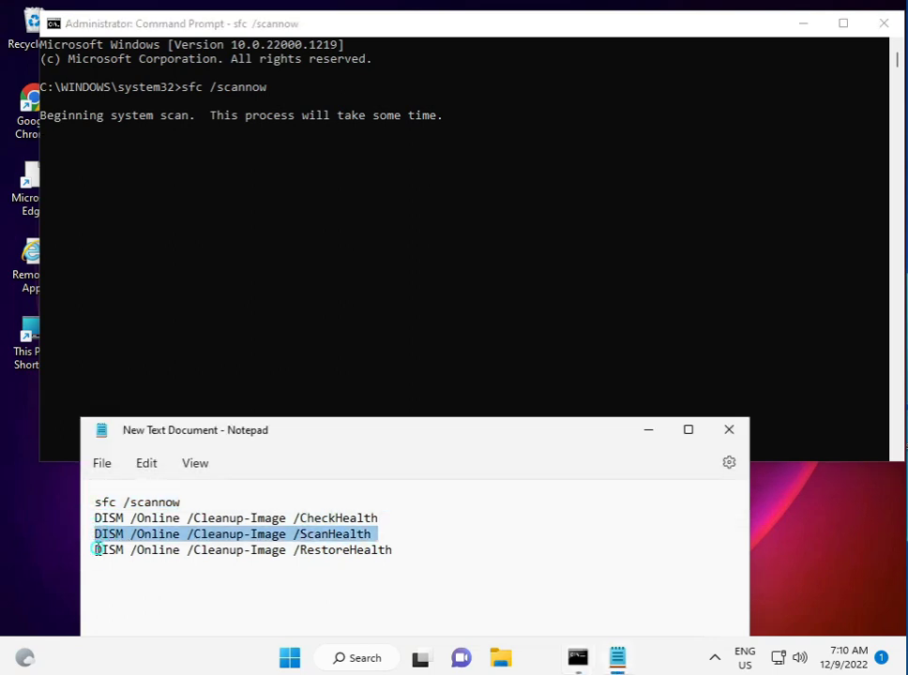
click(96, 550)
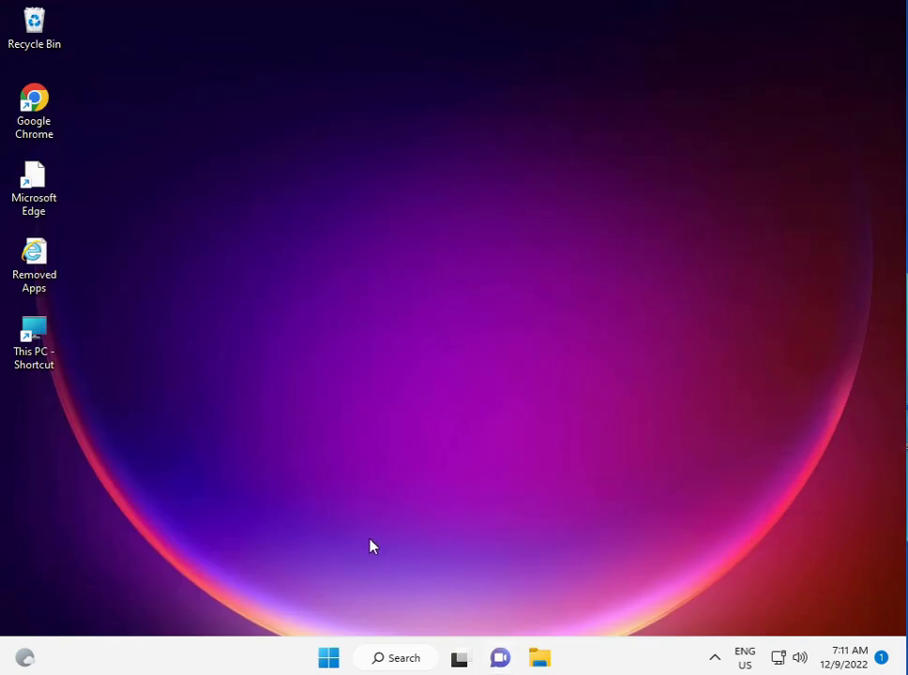
Step: Search Start for 'servi' and run the Services app as administrator
click(331, 657)
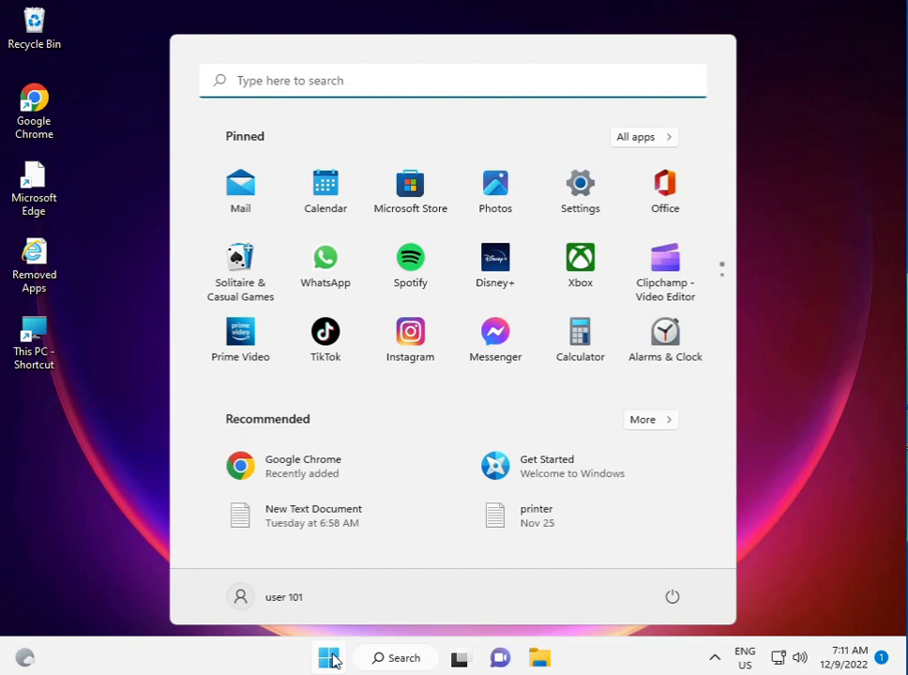
text(servi)
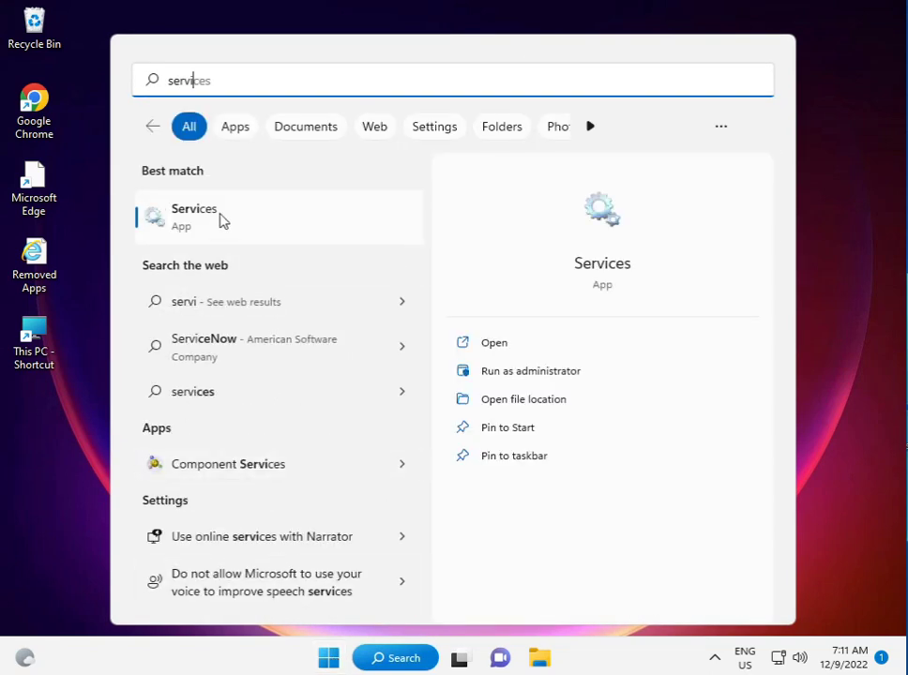
click(222, 219)
right_click(223, 220)
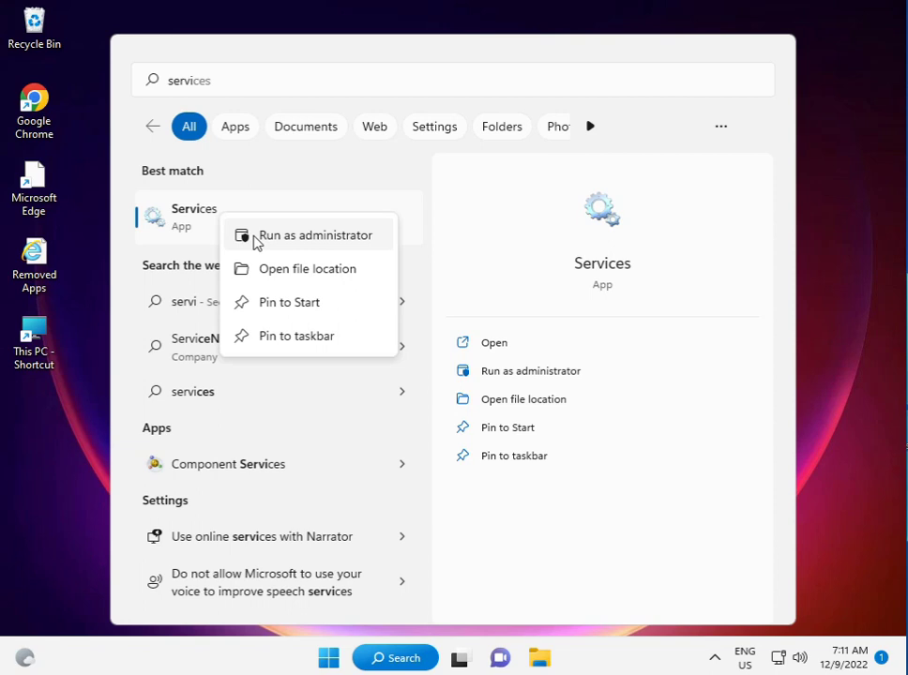
click(290, 241)
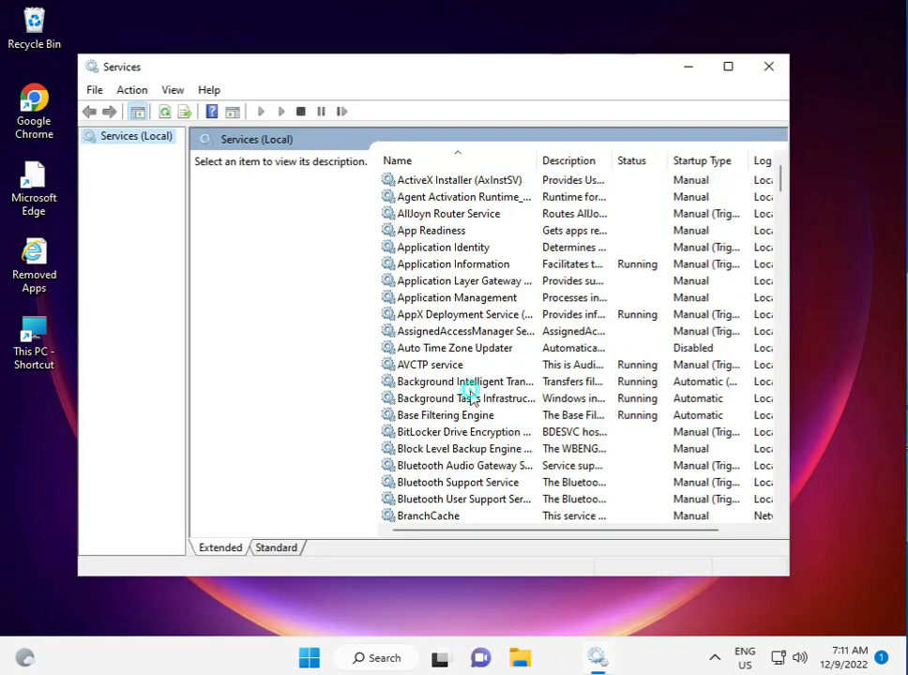
Step: Jump to the W entries and select the Windows Update service to show its description
click(472, 398)
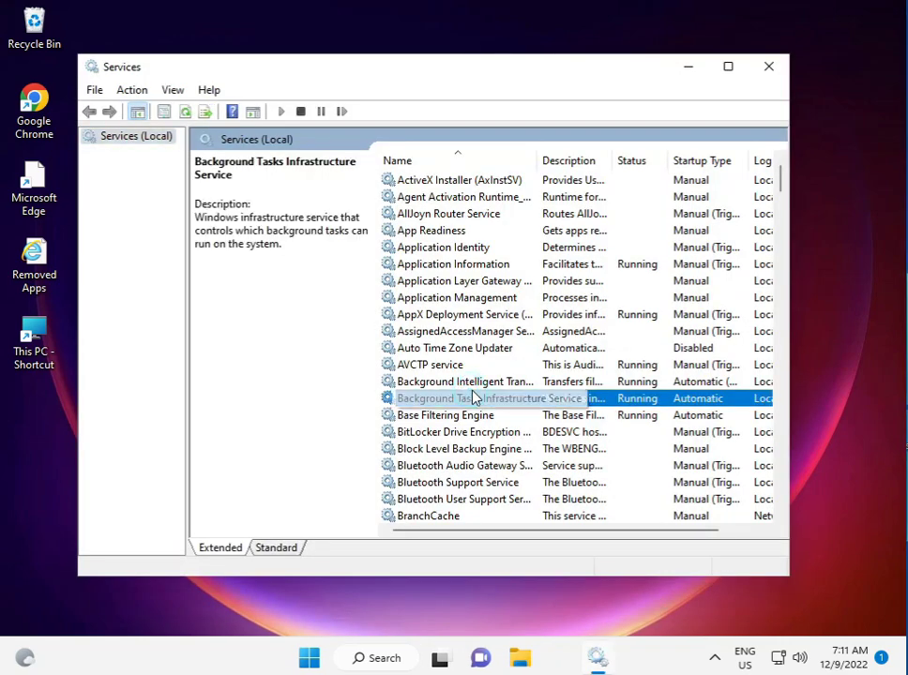
key(w)
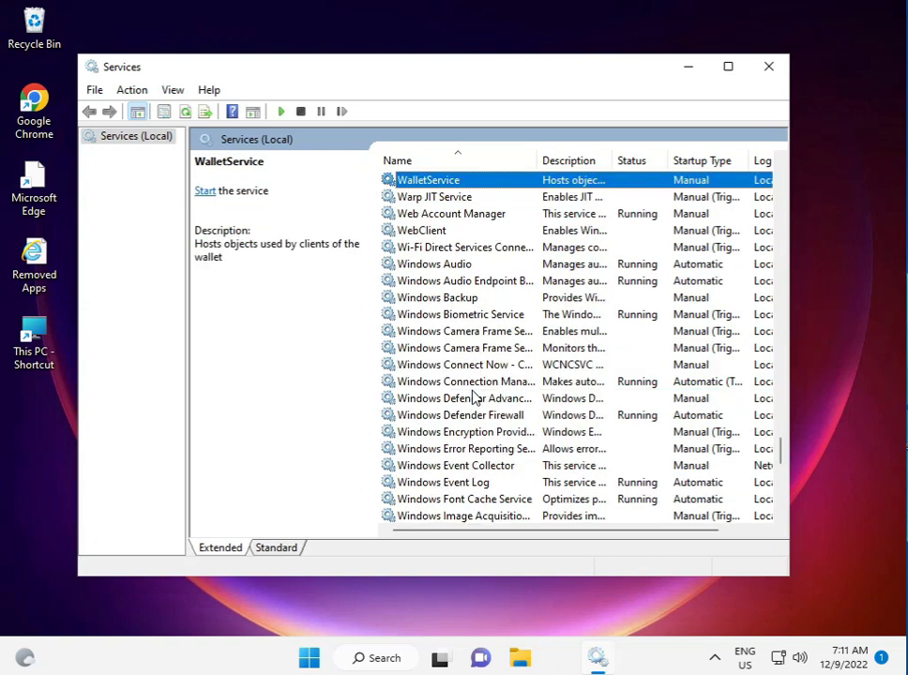
scroll(474, 398, down, 3)
key(w)
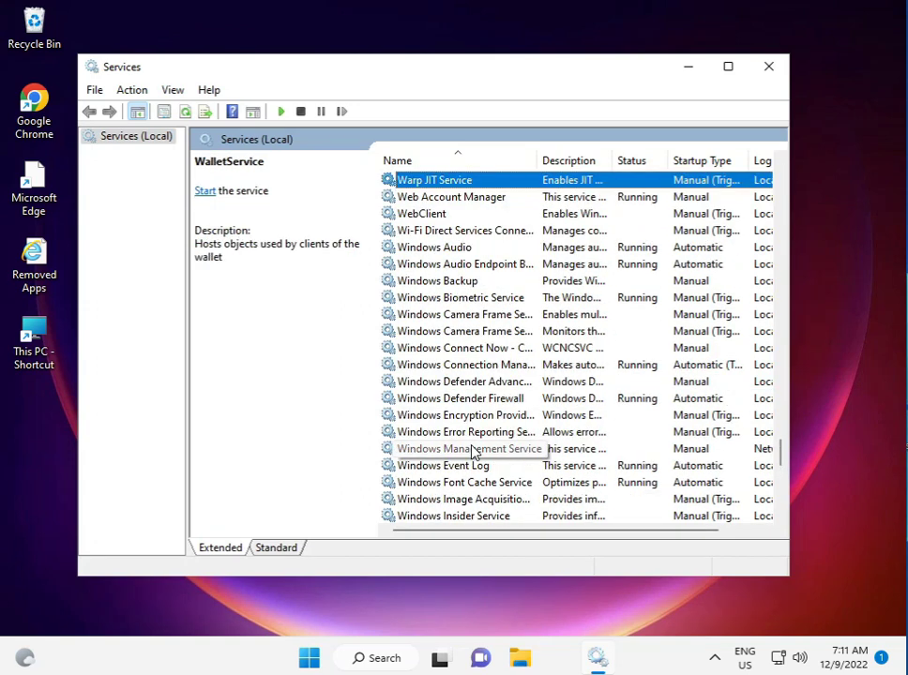
scroll(472, 450, down, 4)
scroll(474, 452, down, 7)
scroll(472, 450, up, 3)
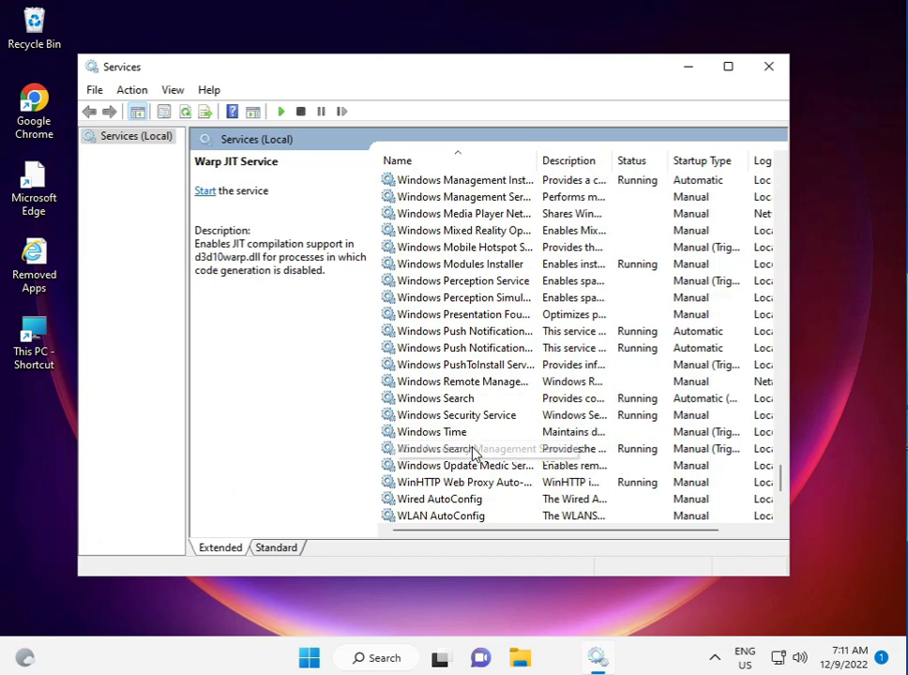
scroll(472, 451, up, 1)
click(465, 499)
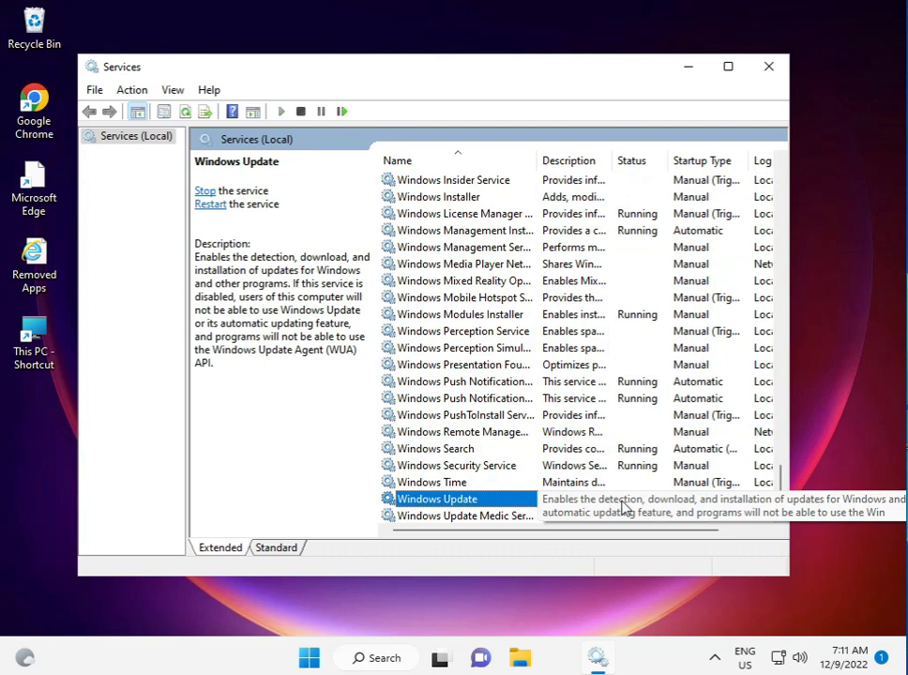
Step: Set Windows Update startup type to Automatic, restart the service, and close Services
double_click(492, 501)
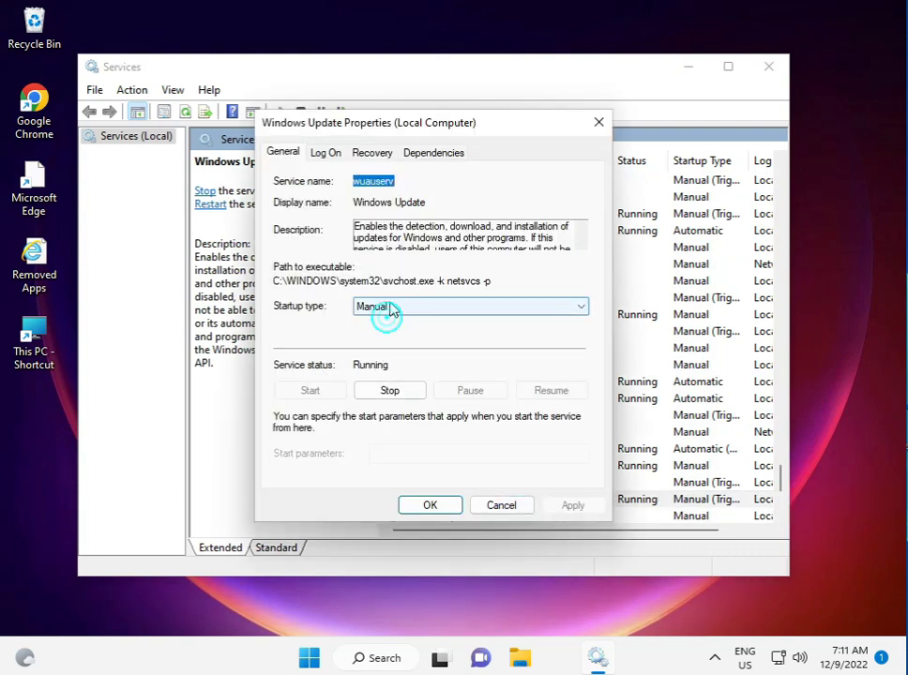
click(389, 311)
click(379, 334)
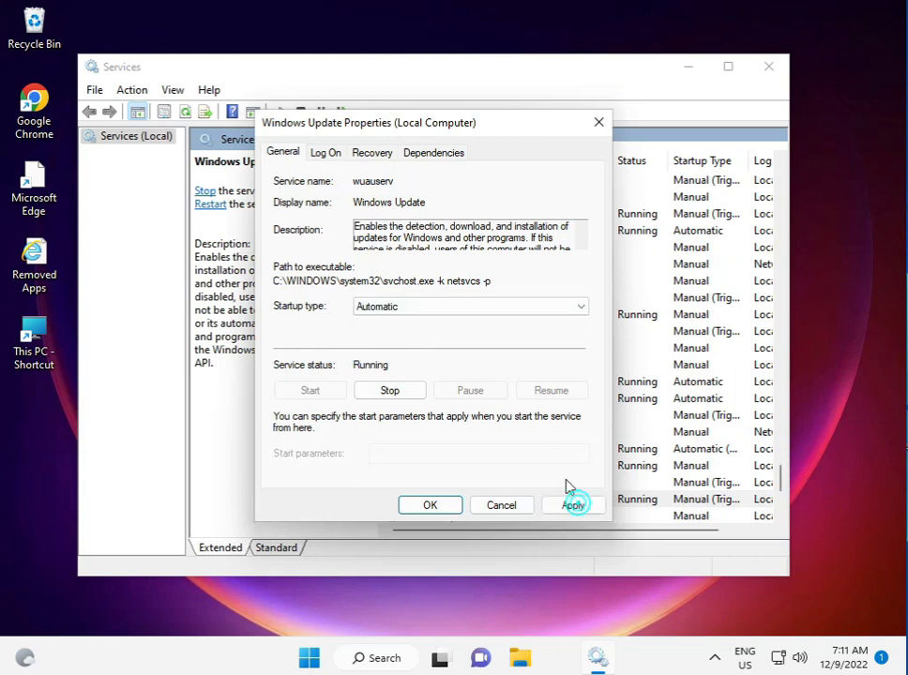
click(576, 506)
click(427, 503)
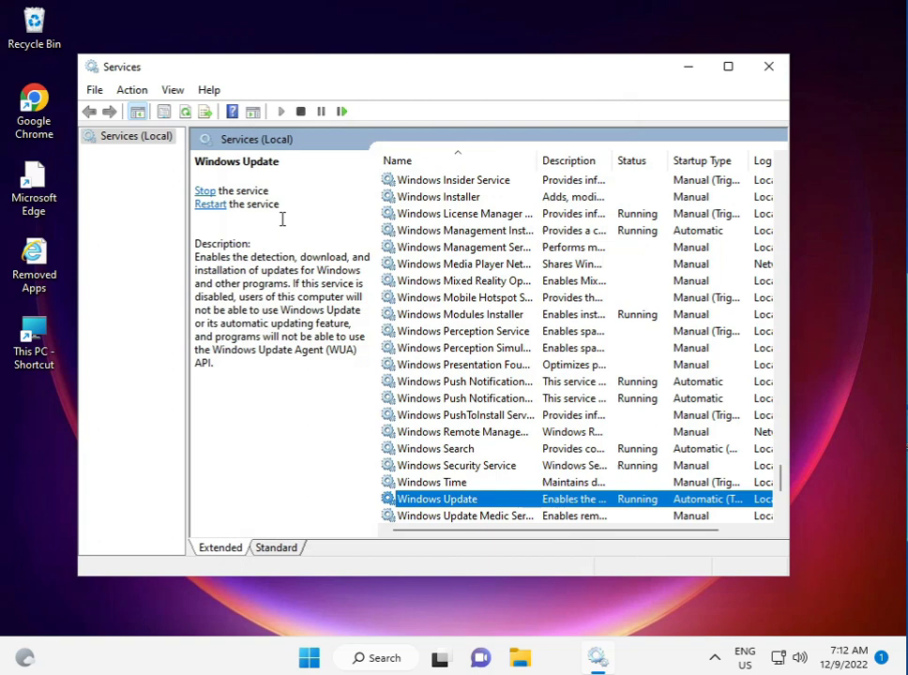
click(201, 205)
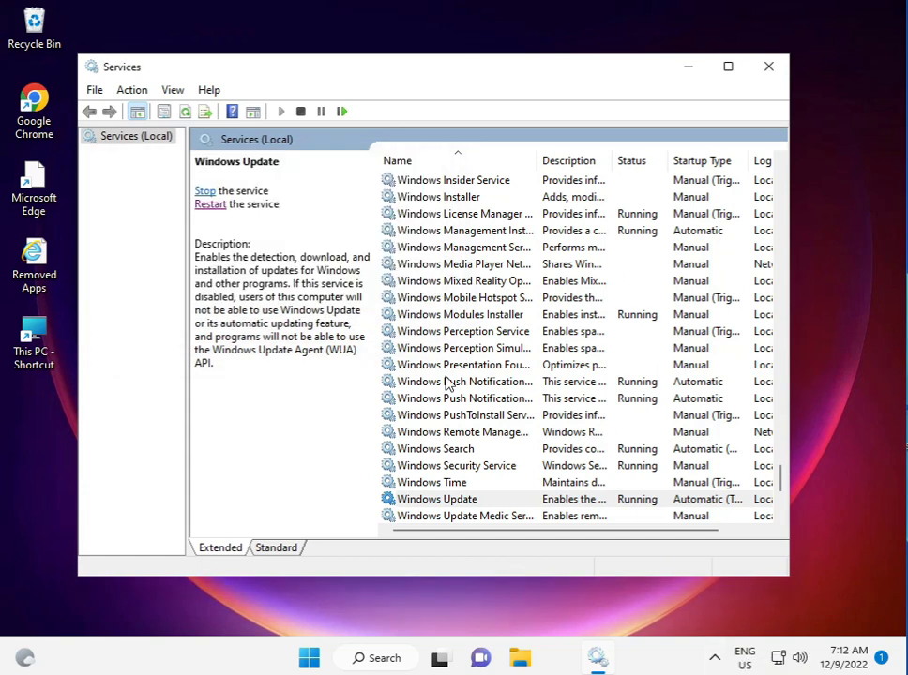
click(768, 67)
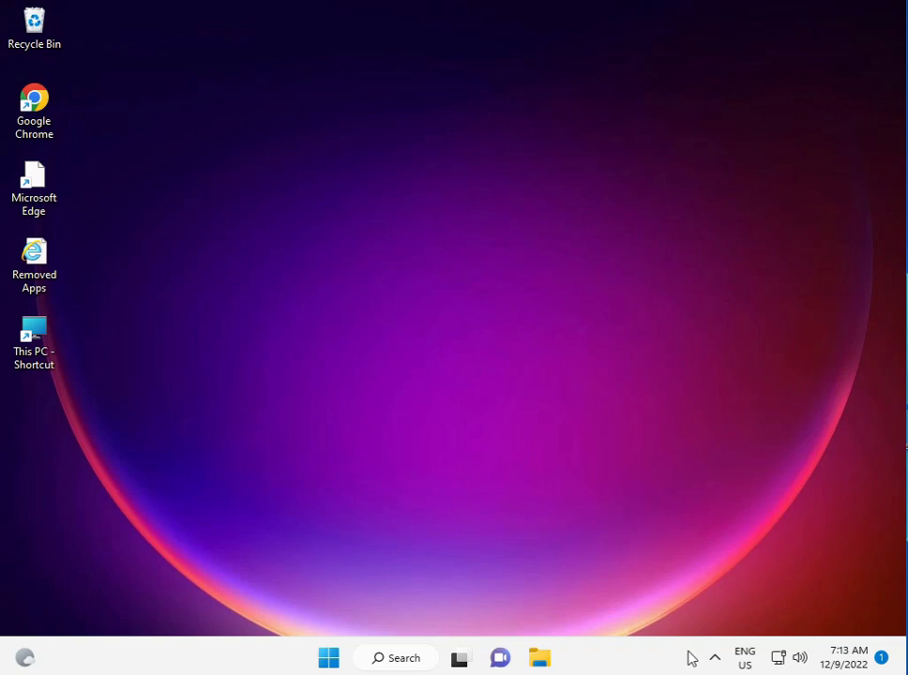
click(715, 658)
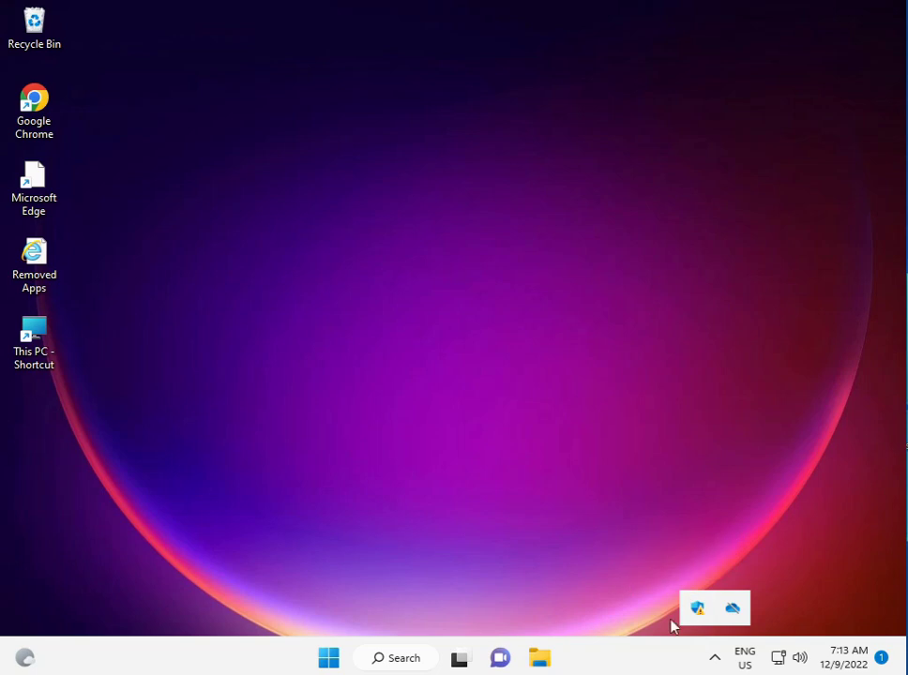
right_click(697, 608)
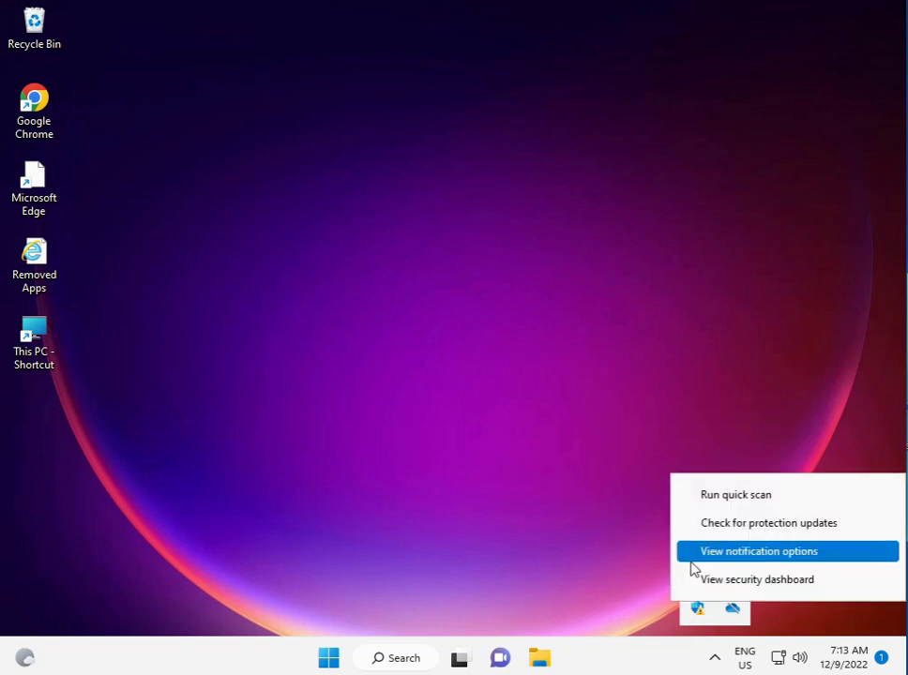
click(596, 551)
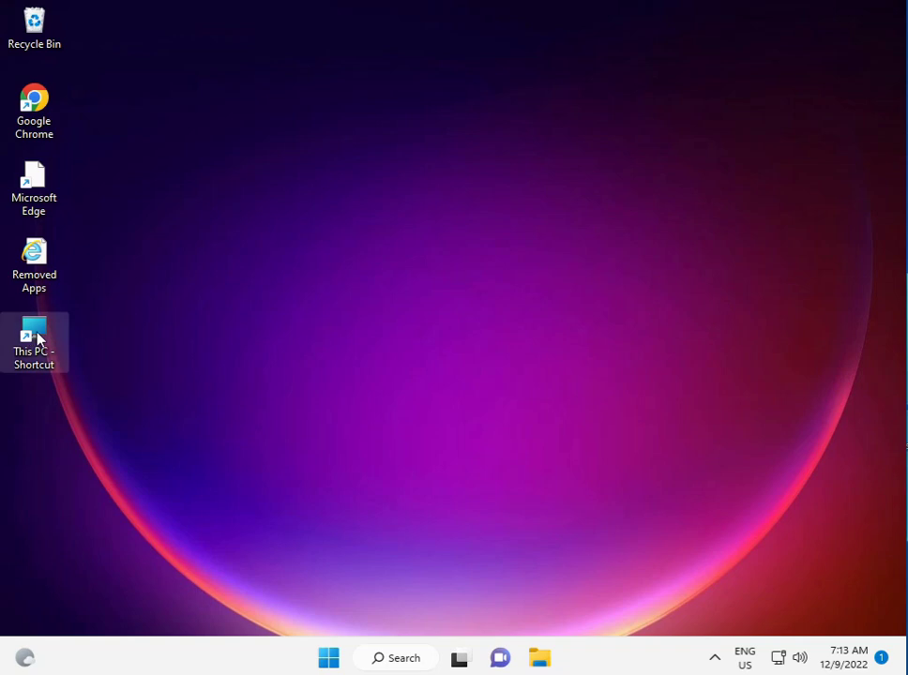
Step: Open Control Panel via a 'con' Start search, keep Category view, and enter System and Security
click(336, 660)
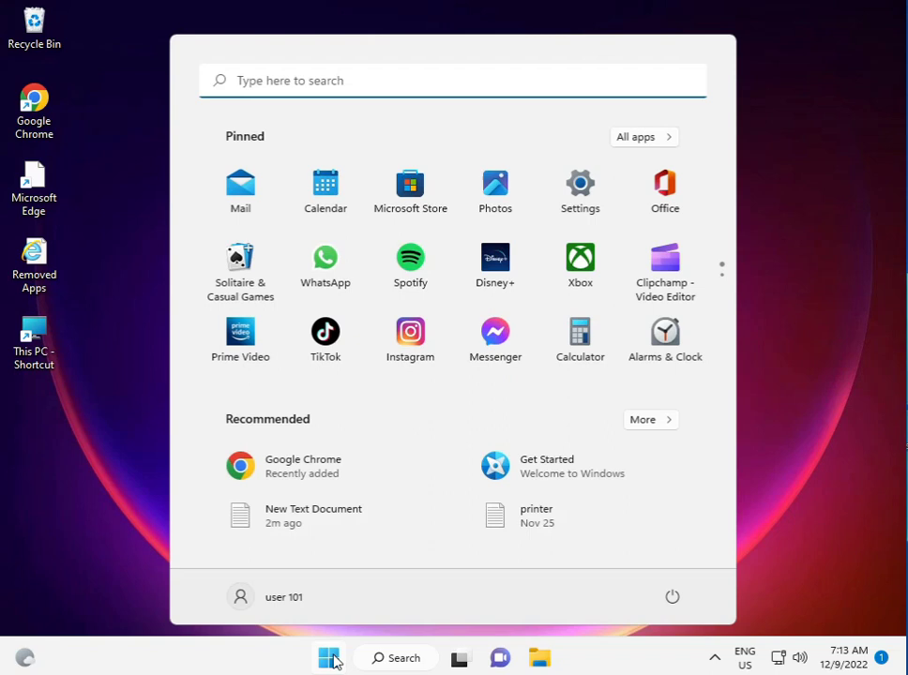
text(con)
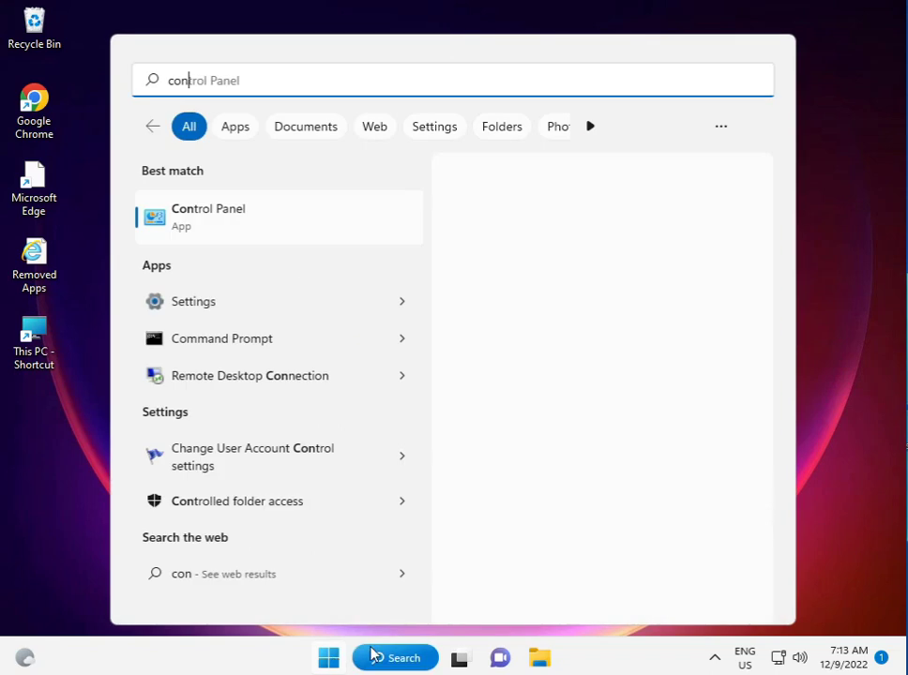
click(248, 211)
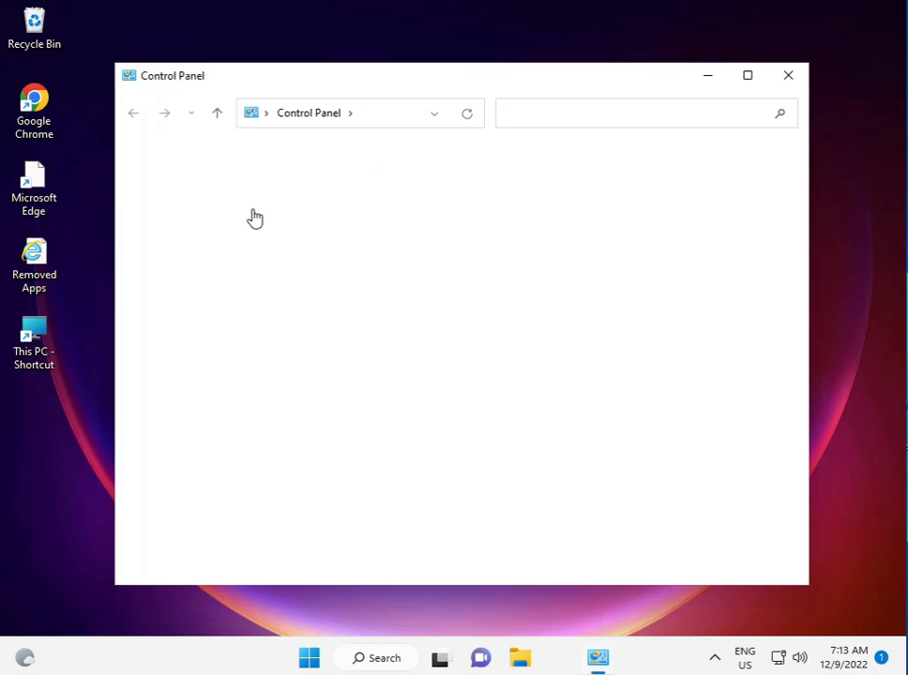
click(725, 169)
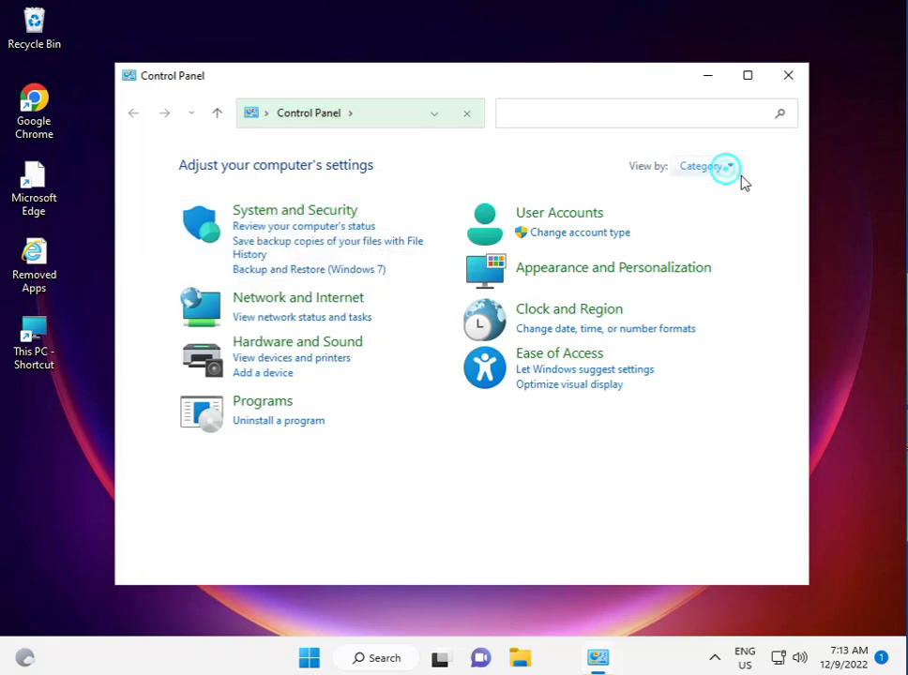
click(731, 191)
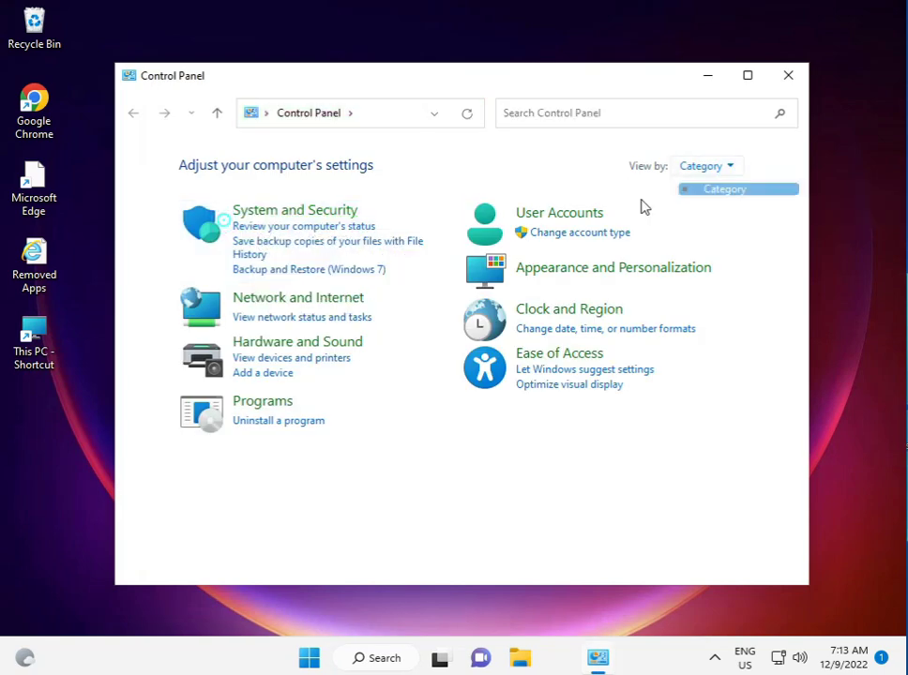
click(276, 210)
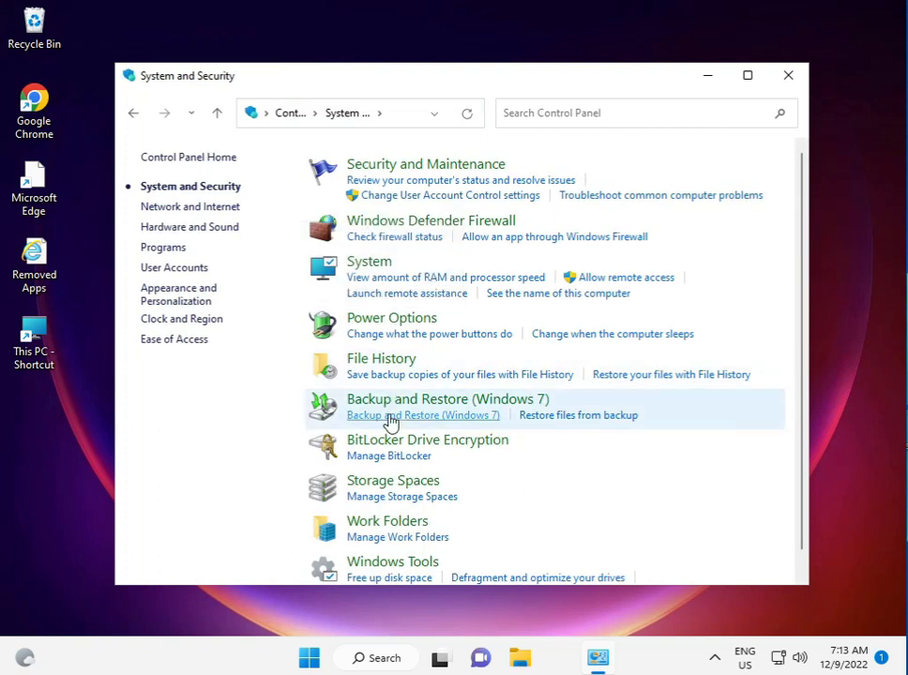
Step: Choose 'Turn off' for private and public networks in Windows Defender Firewall, confirm, and close
click(387, 219)
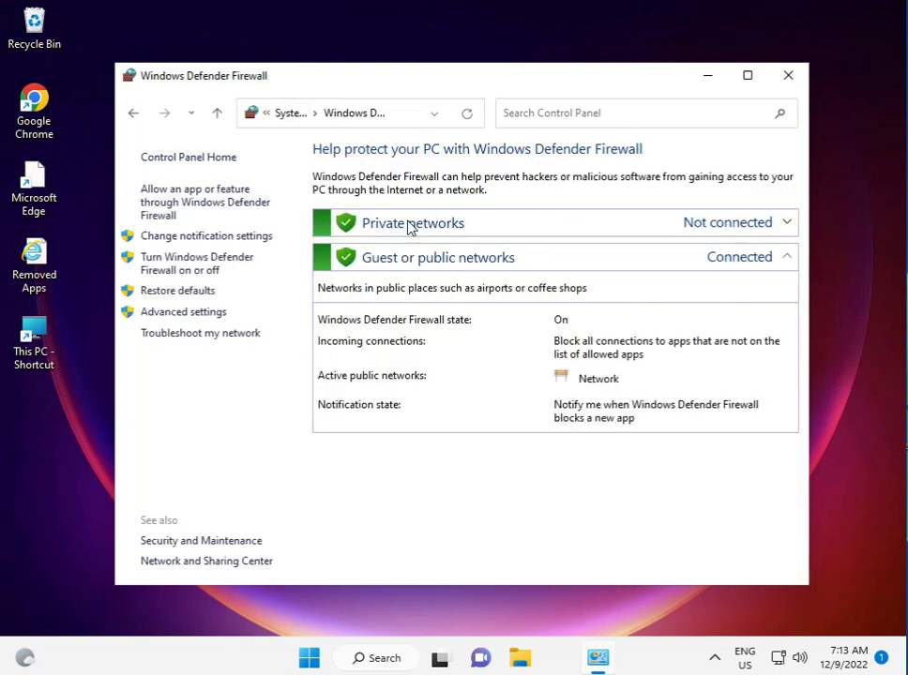
click(195, 269)
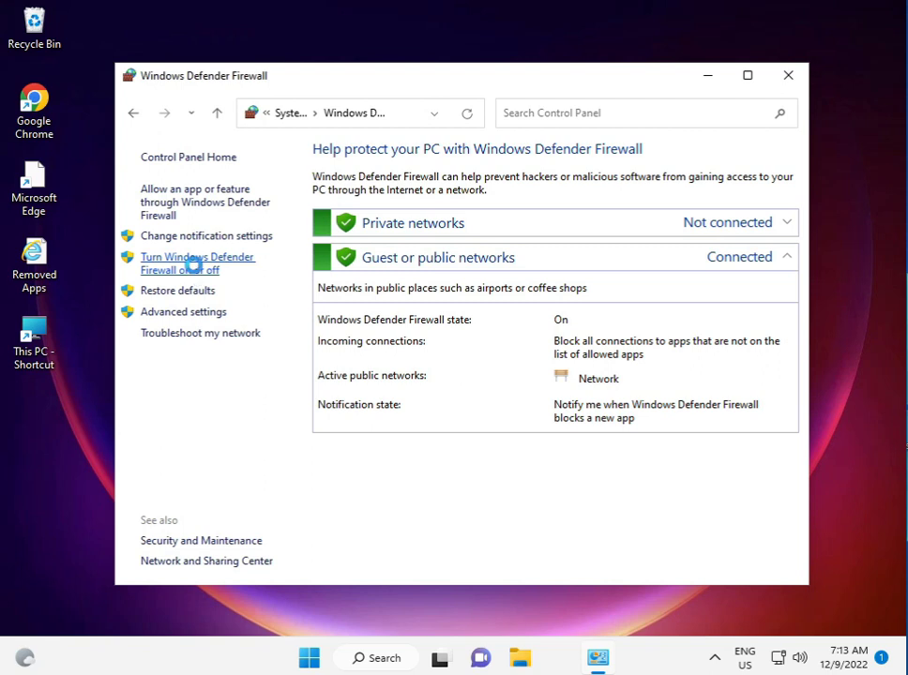
click(259, 286)
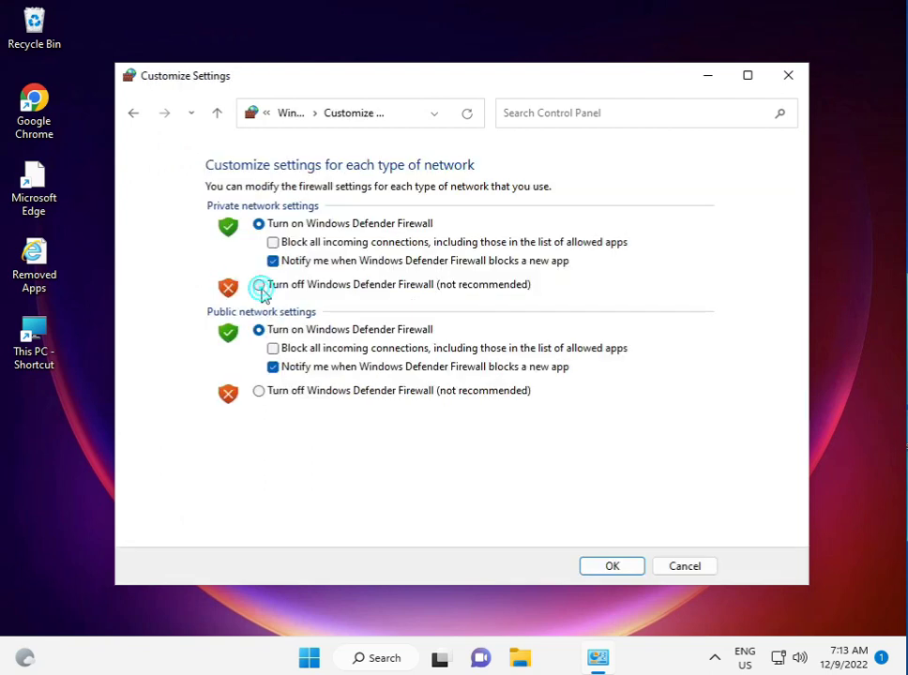
click(268, 391)
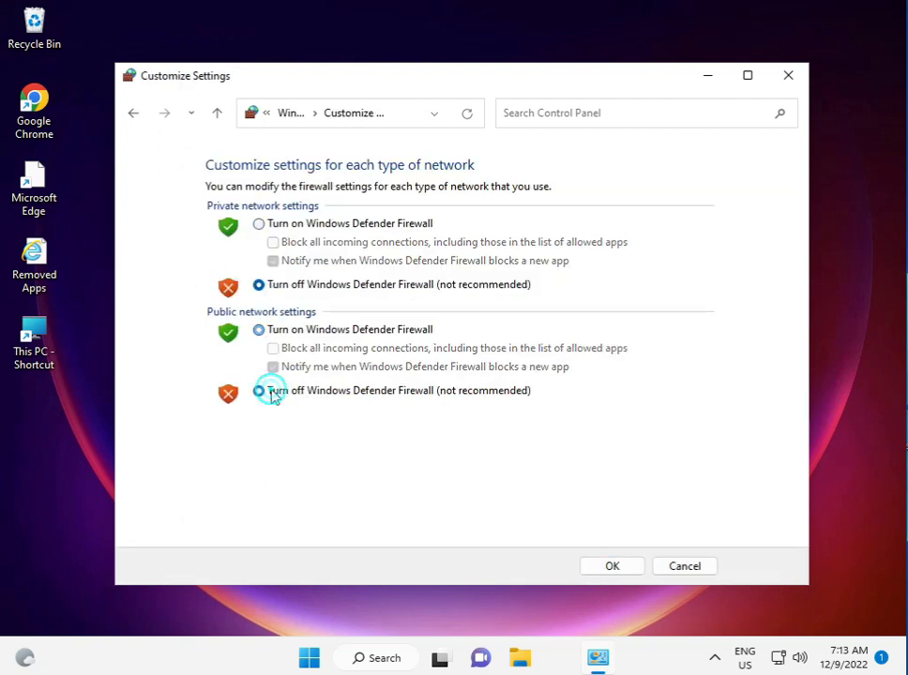
click(591, 564)
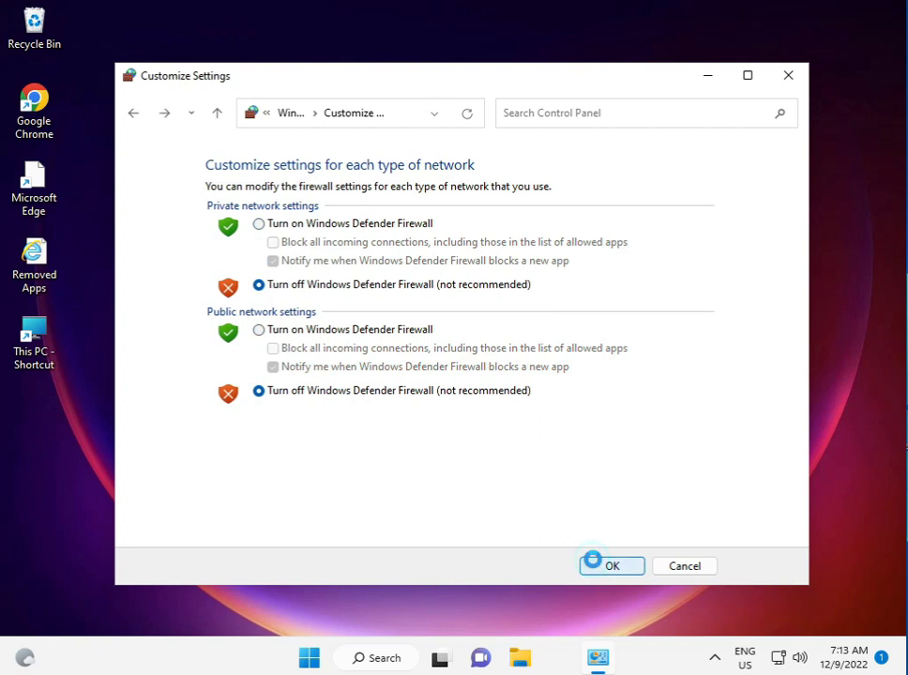
click(788, 89)
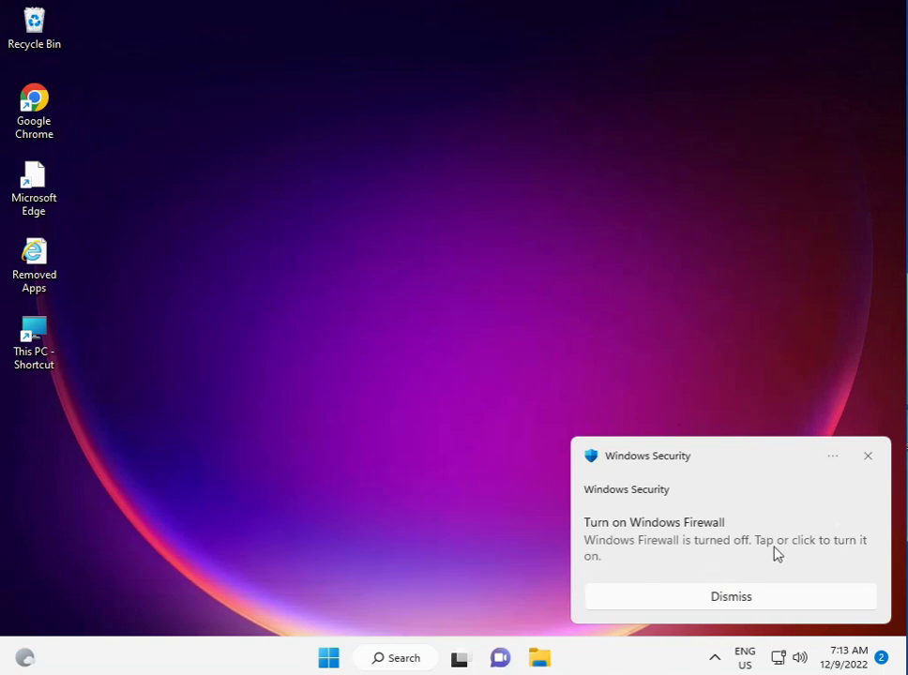
Step: Close the Windows Security 'Turn on Windows Firewall' notification
click(865, 459)
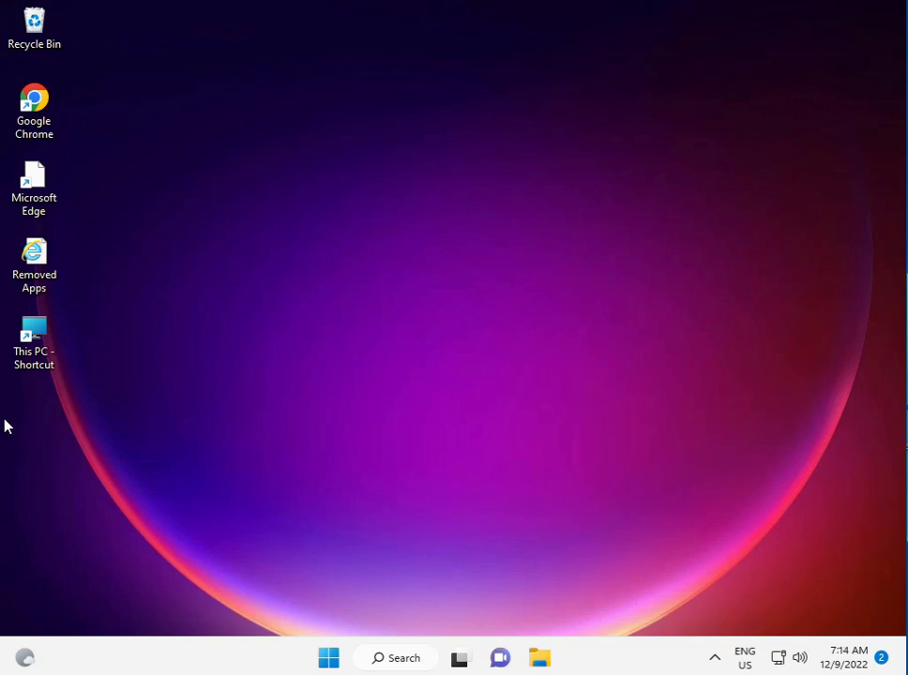
Step: Launch Chrome from the desktop and search the web for 'microsoft catalog'
double_click(55, 112)
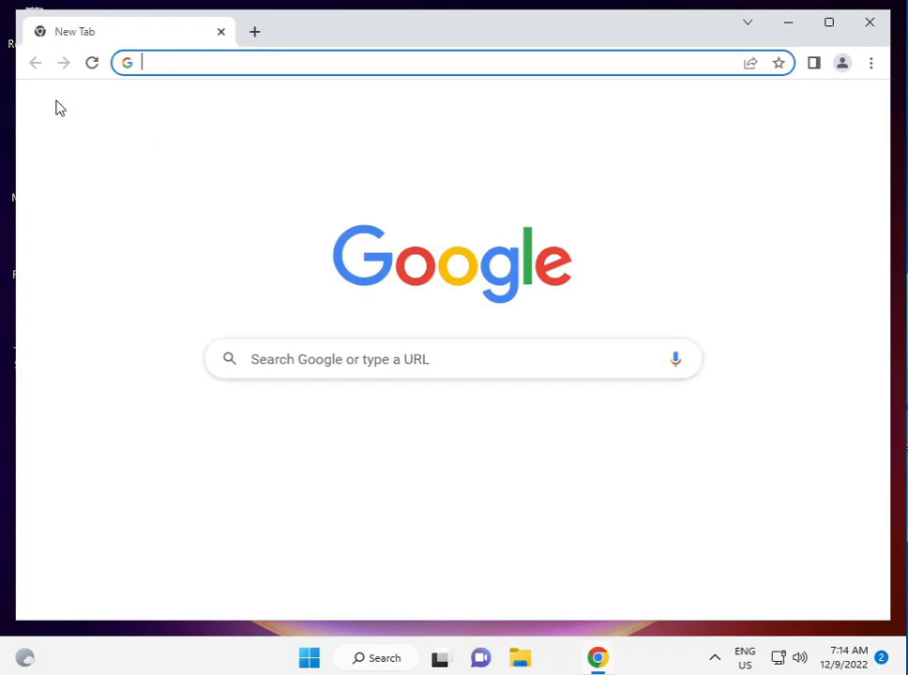
click(316, 72)
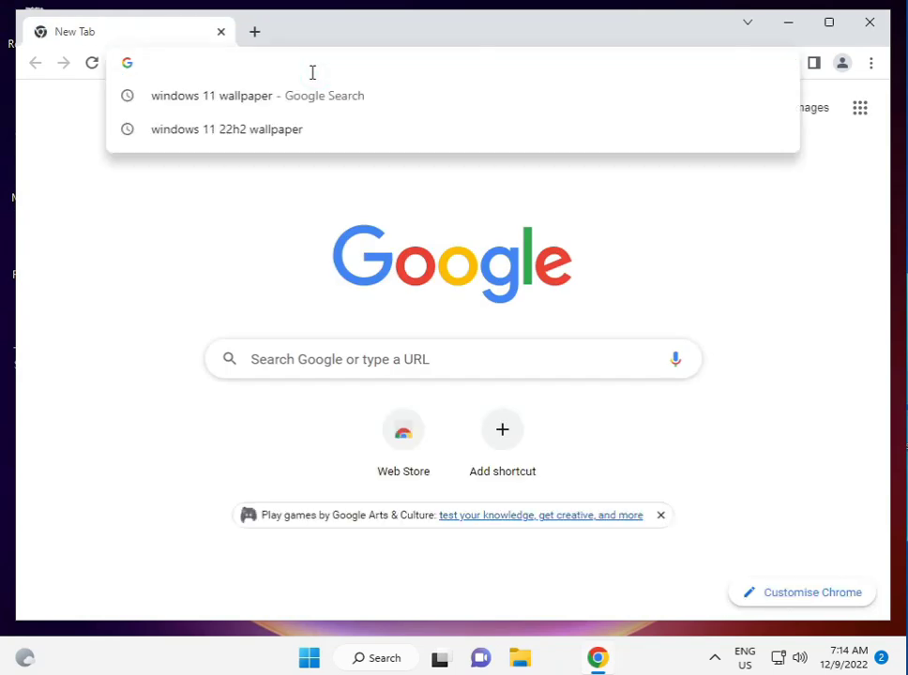
text(m)
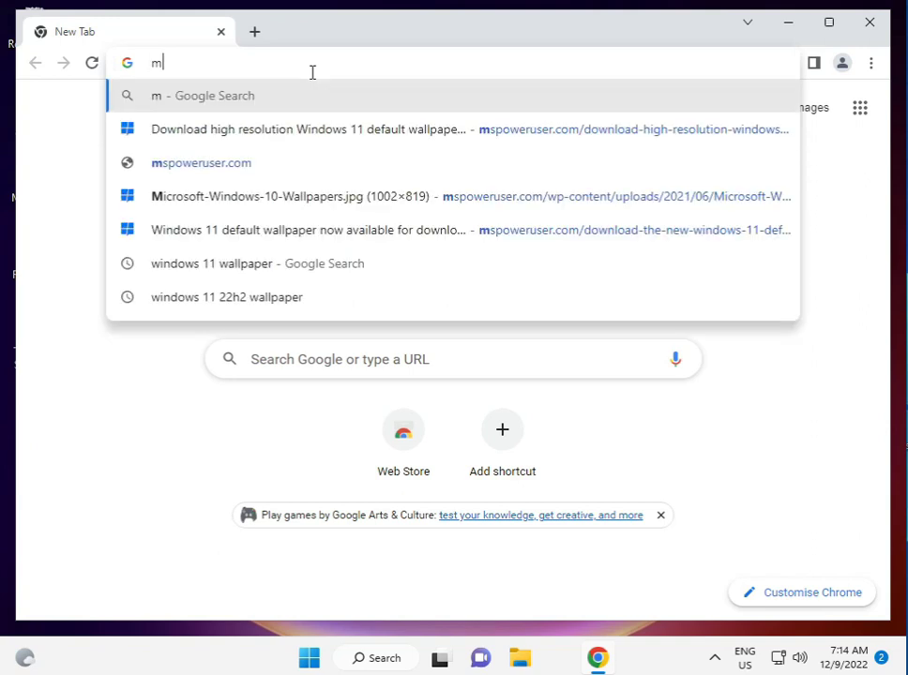
text(icros)
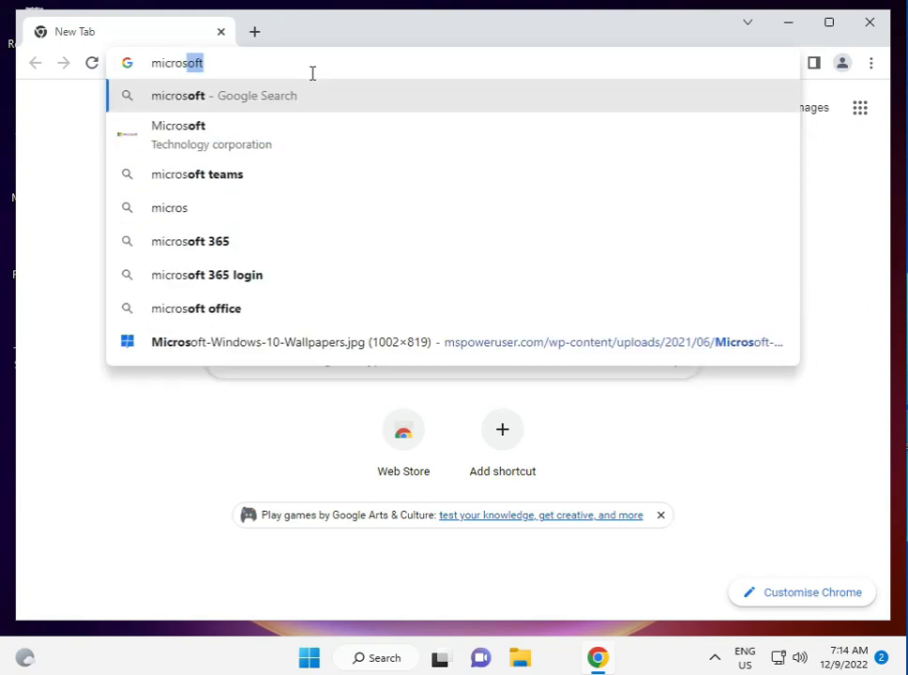
text(oft )
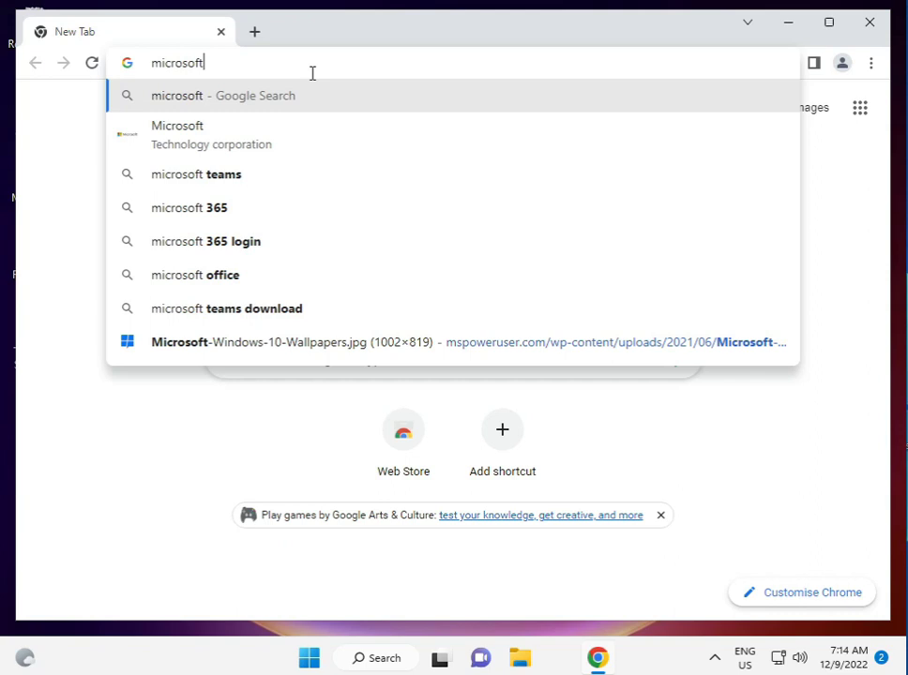
text(ca)
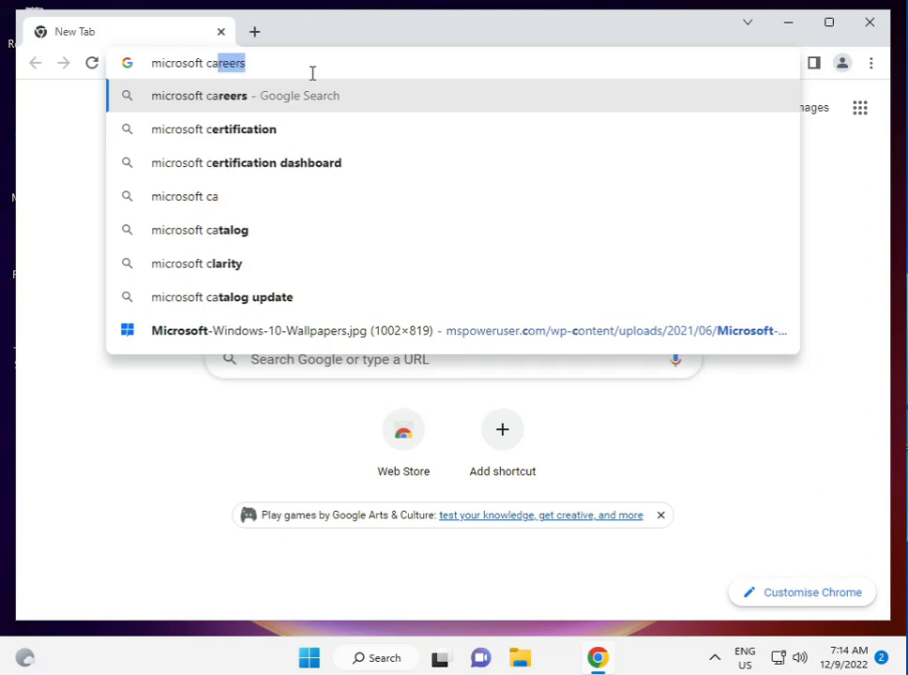
text(talog)
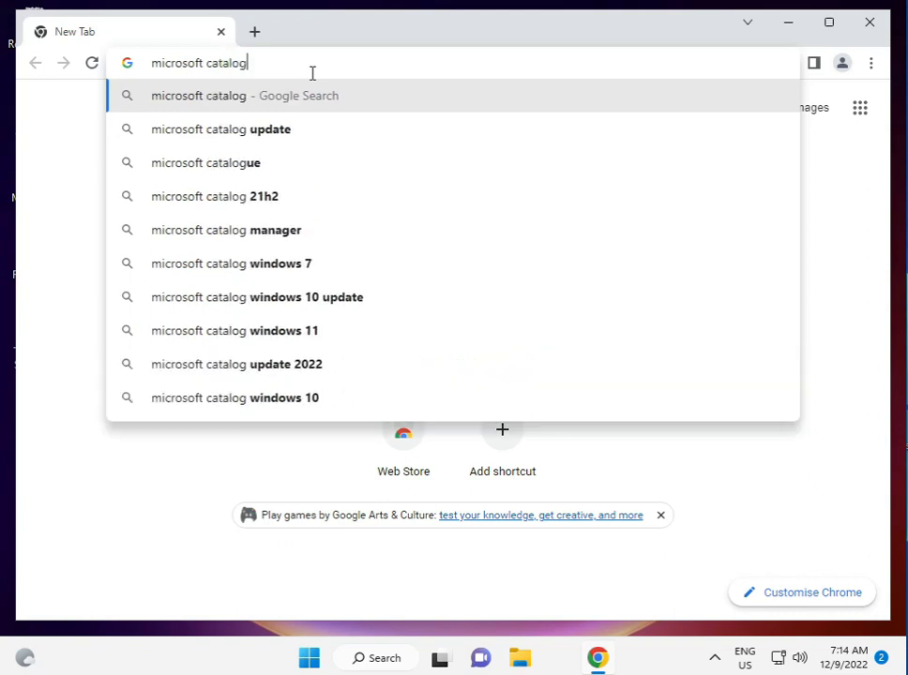
key(Return)
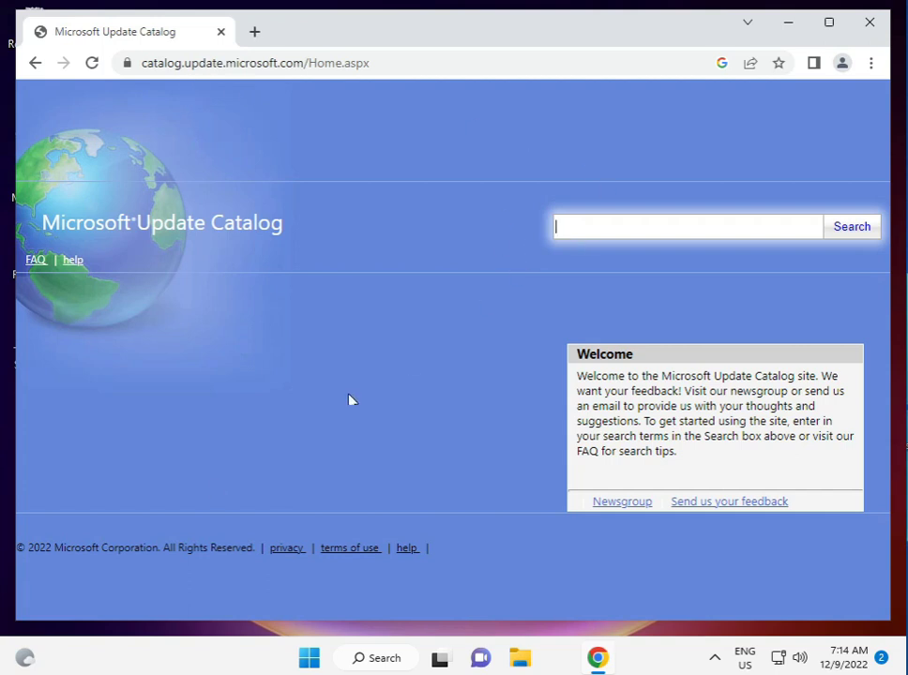
Step: Download and install the 2022-11 Cumulative Update KB5019157 from the Windows Update settings page
click(306, 654)
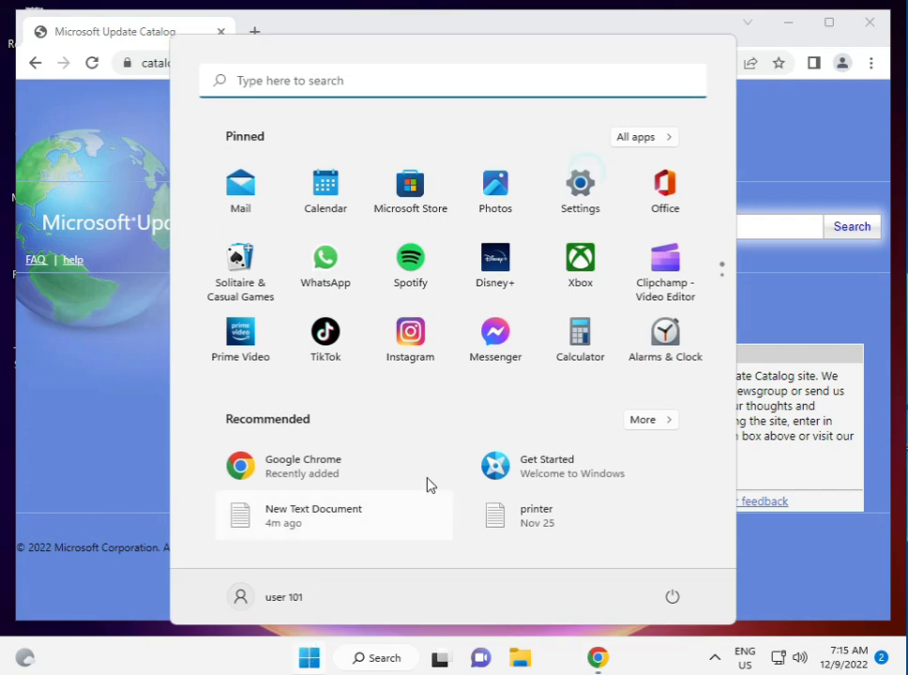
click(582, 180)
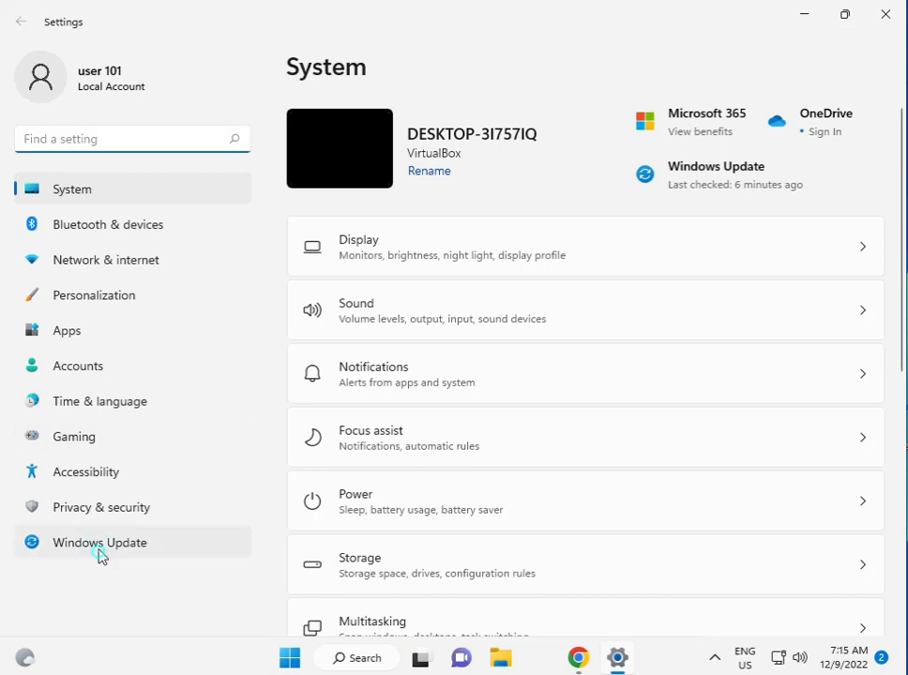
click(98, 554)
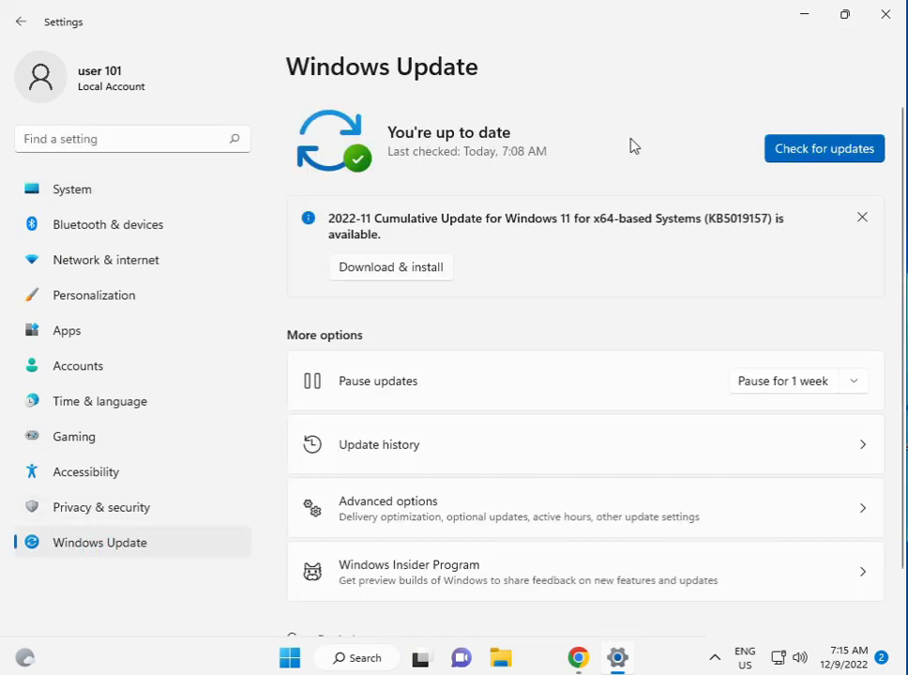
click(398, 269)
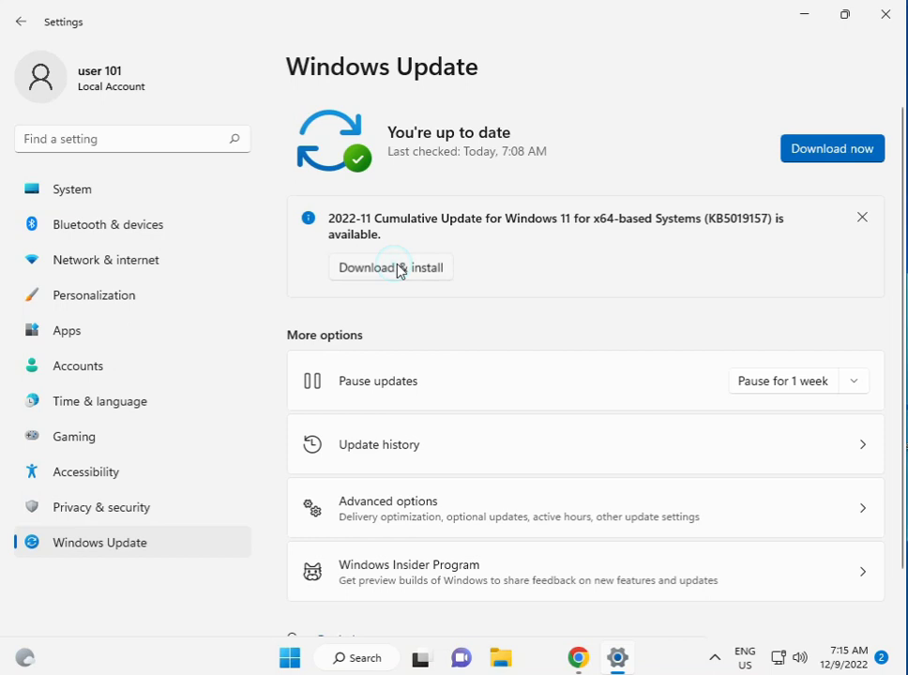